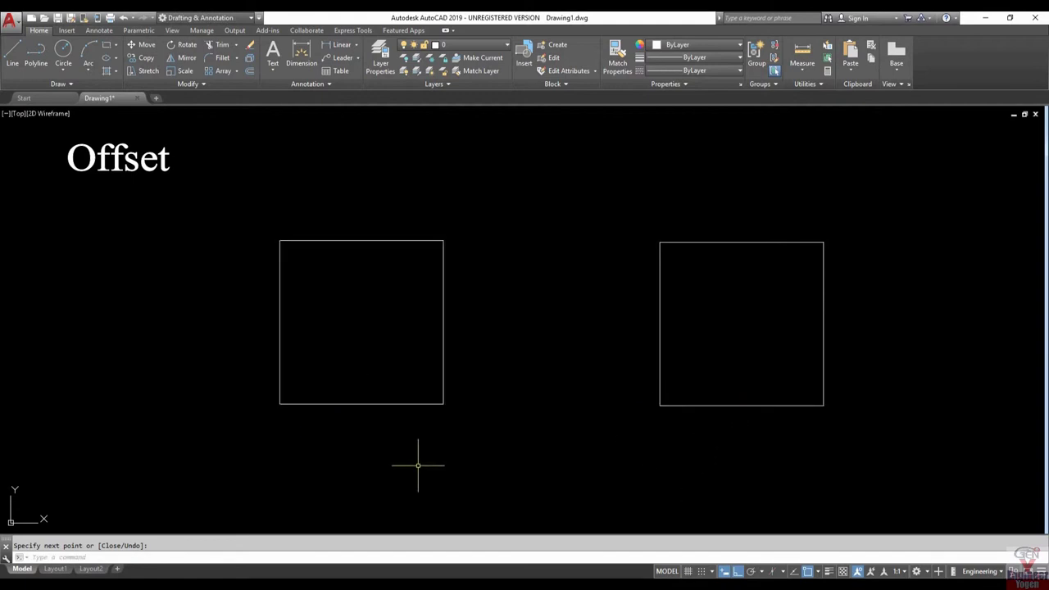
# Offset the left square inward by 1', repeating from each new square to make four nested copies
pyautogui.press('Return')
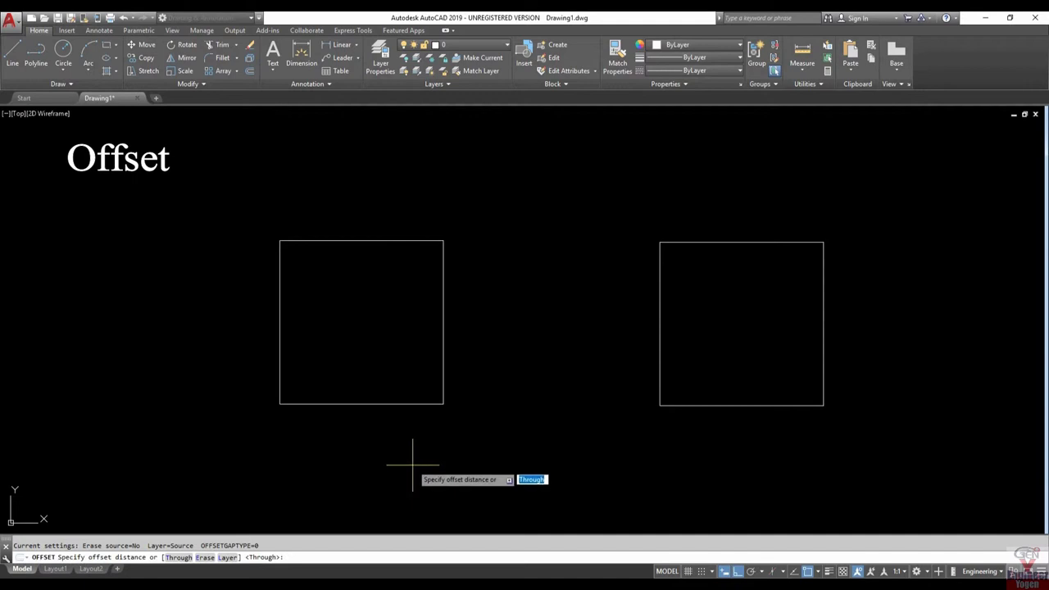
pyautogui.write('1')
pyautogui.press('Return')
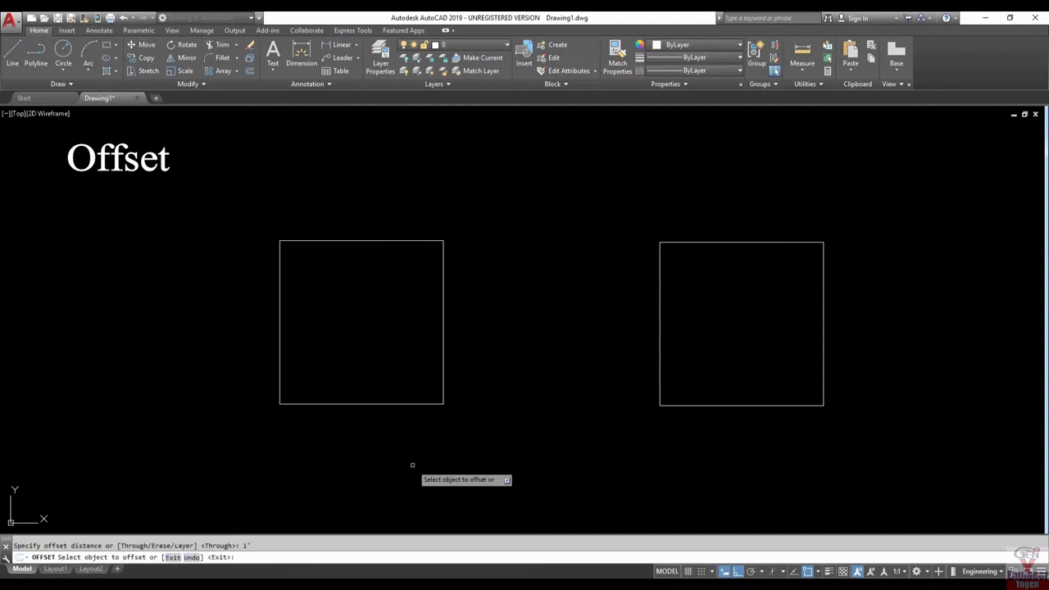
pyautogui.click(392, 403)
pyautogui.click(392, 381)
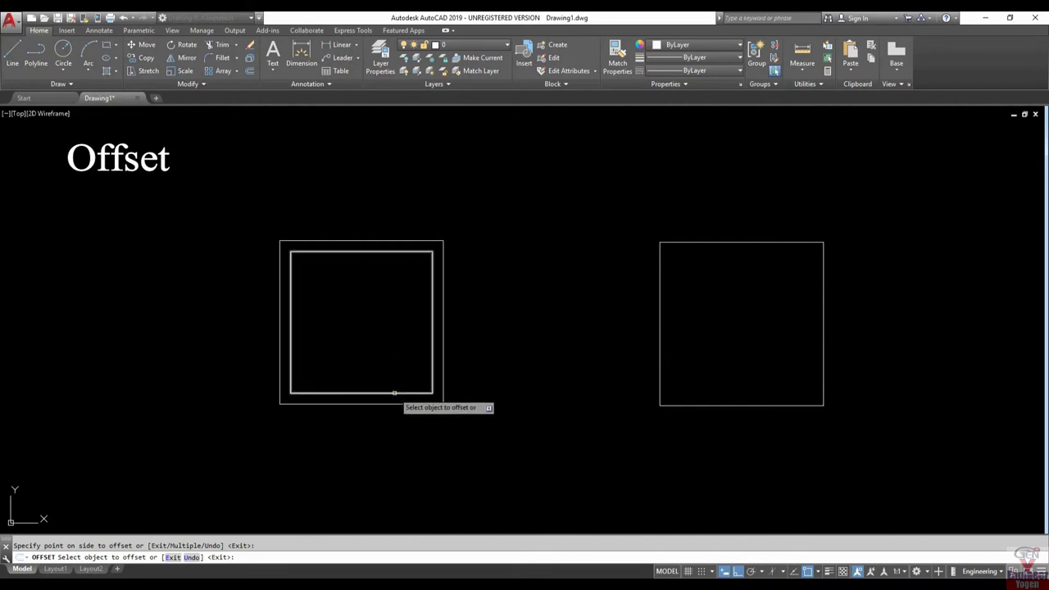
pyautogui.click(392, 393)
pyautogui.click(401, 355)
pyautogui.click(422, 358)
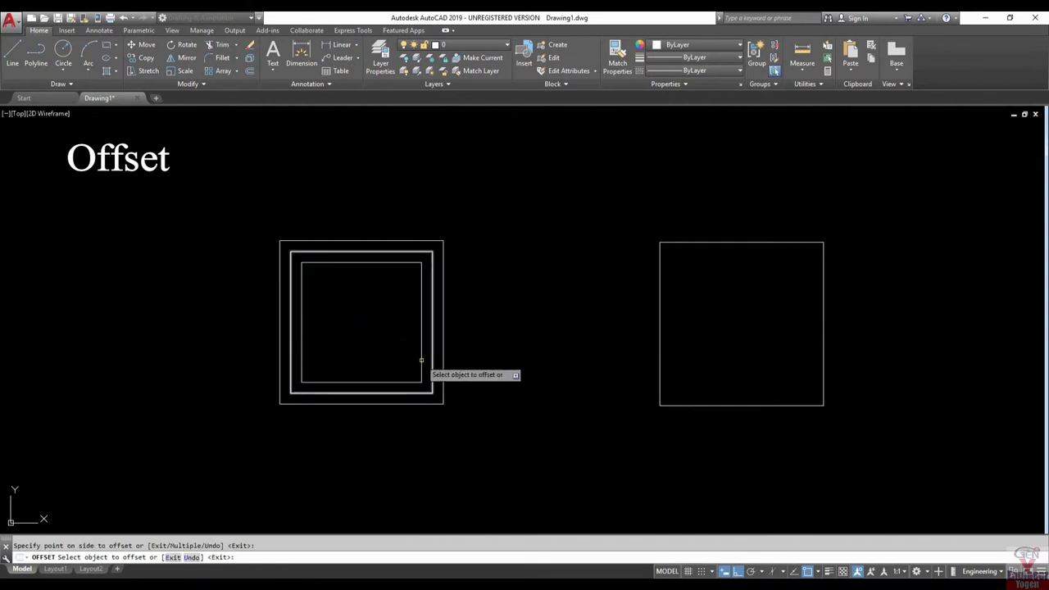
pyautogui.click(389, 353)
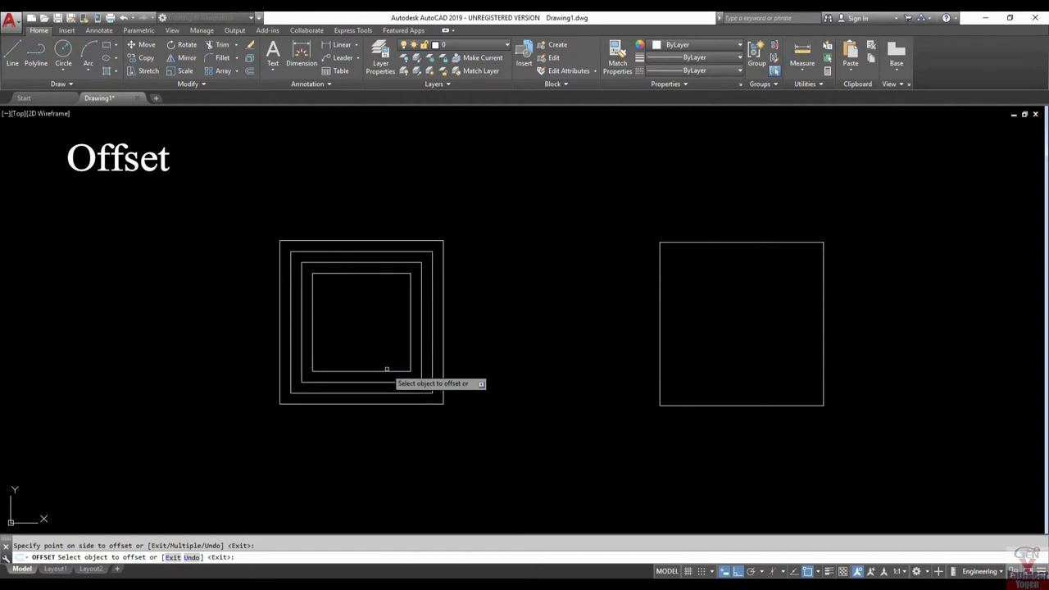
pyautogui.click(386, 369)
pyautogui.click(375, 329)
# Offset the left square outward twice at the same 1' distance and end the command
pyautogui.click(384, 402)
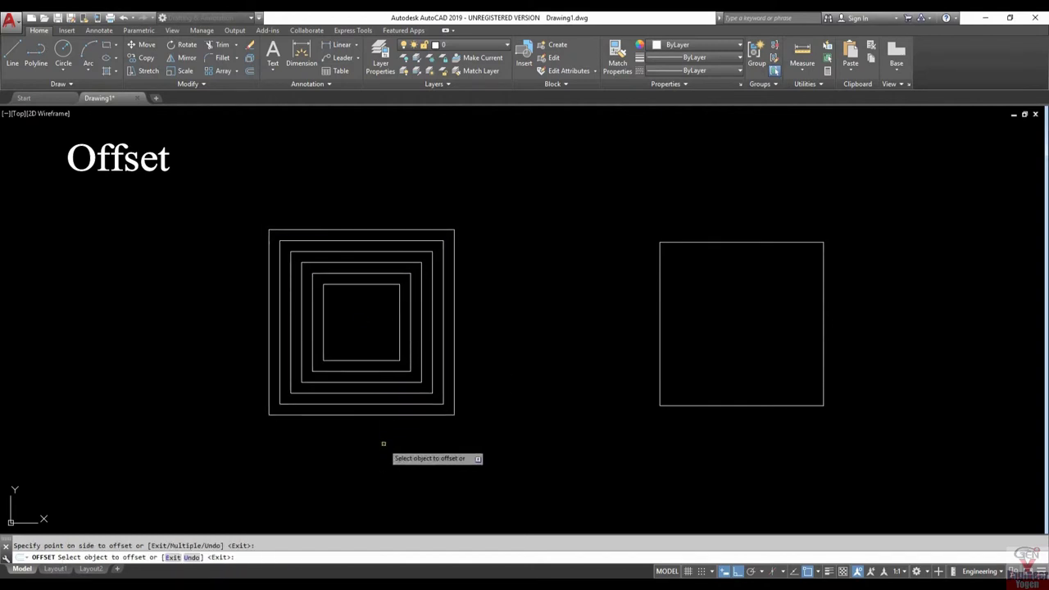
pyautogui.click(396, 449)
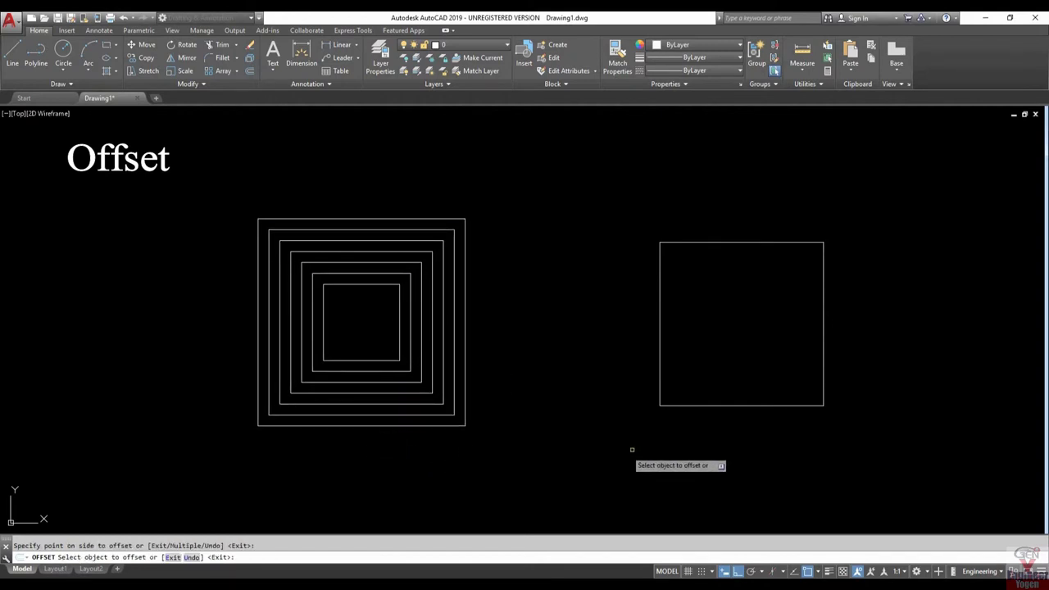
pyautogui.press('Return')
# Offset each of the right square's four separate side lines inward by 1'
pyautogui.press('Return')
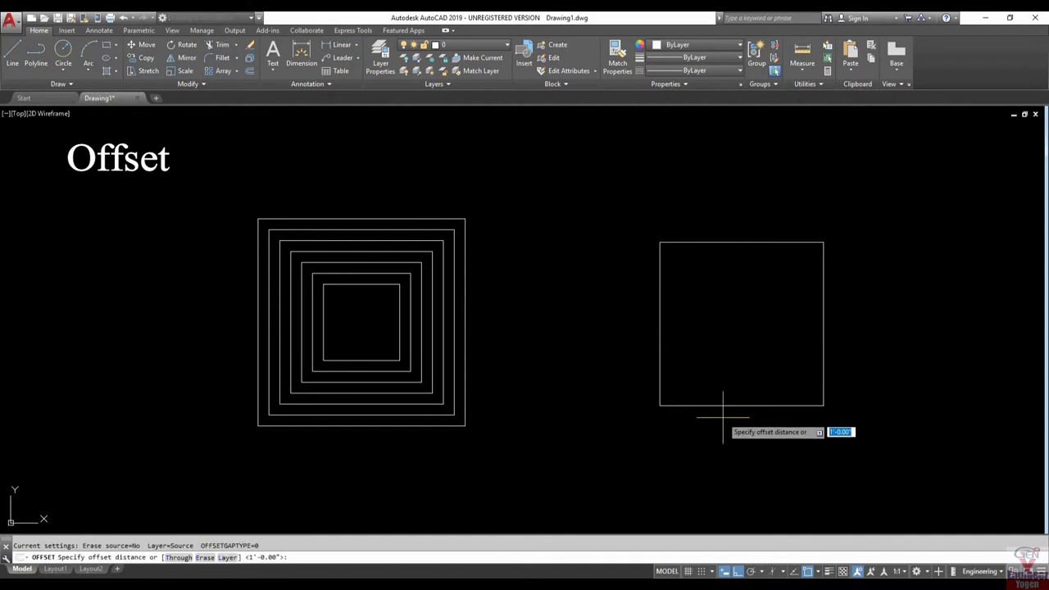
pyautogui.press('Return')
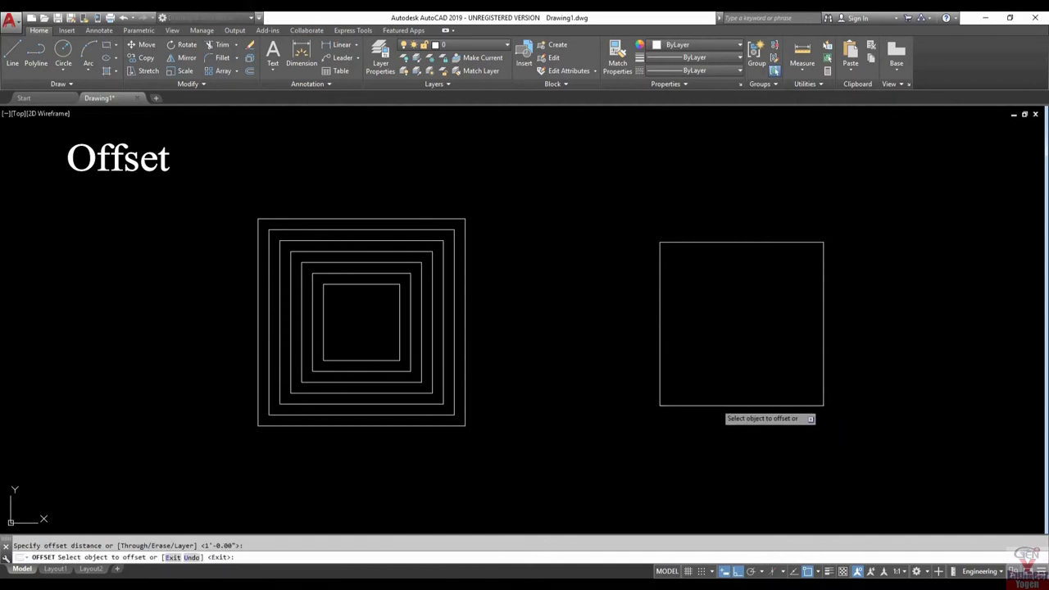
pyautogui.click(718, 404)
pyautogui.click(660, 346)
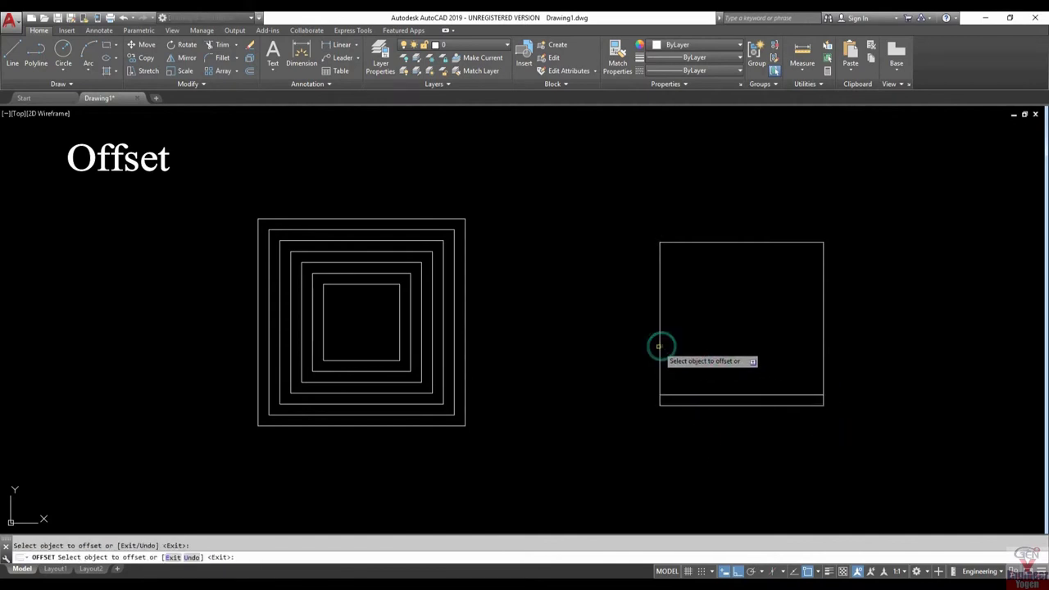
pyautogui.click(661, 350)
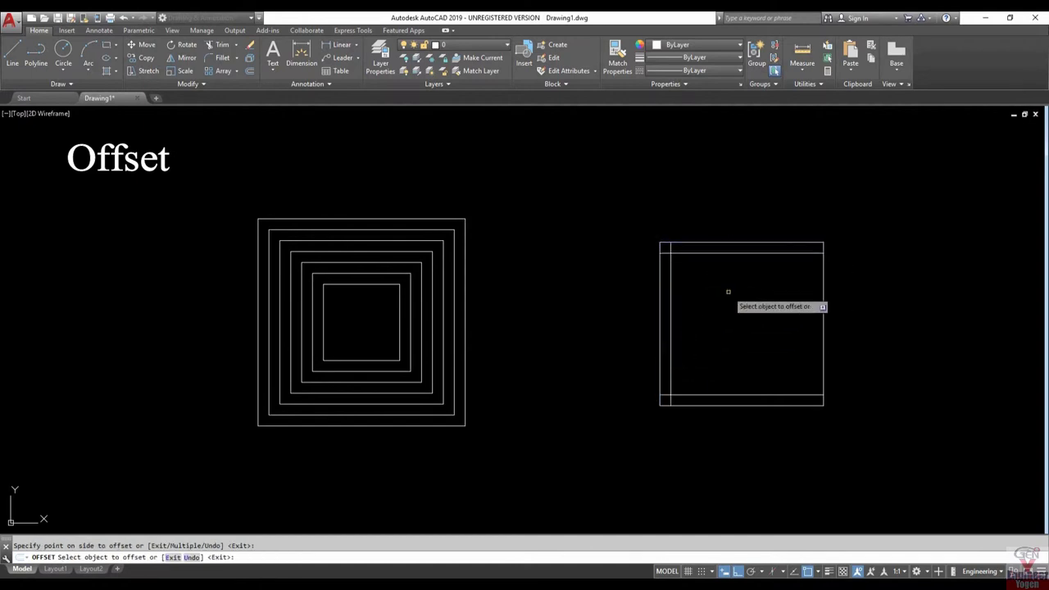
pyautogui.click(822, 323)
pyautogui.click(726, 328)
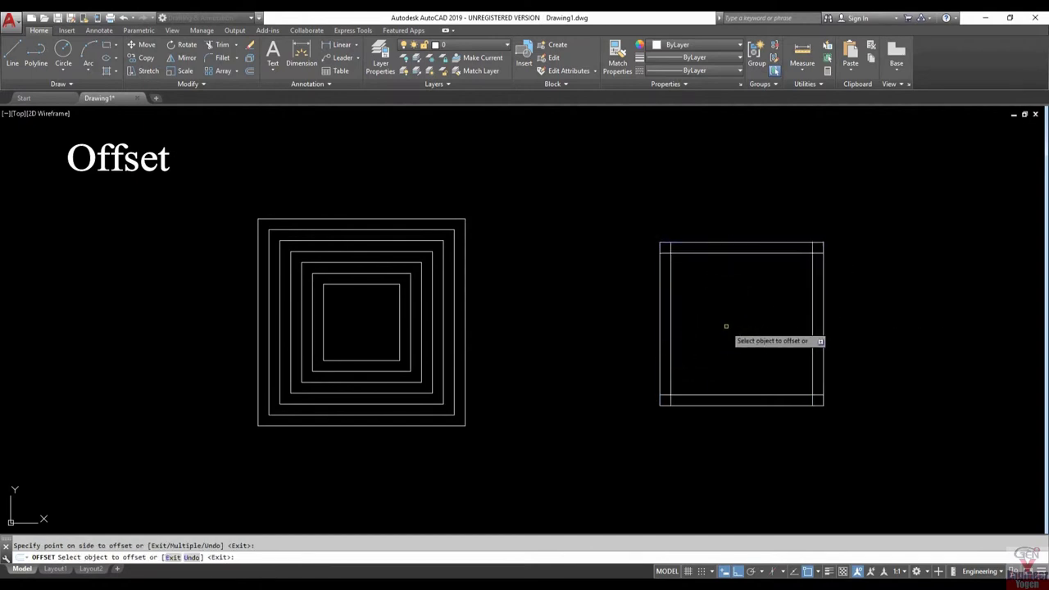
# Offset the right square's four sides outward by 1', and offset the new upper line outward once more
pyautogui.click(675, 243)
pyautogui.click(679, 196)
pyautogui.click(661, 274)
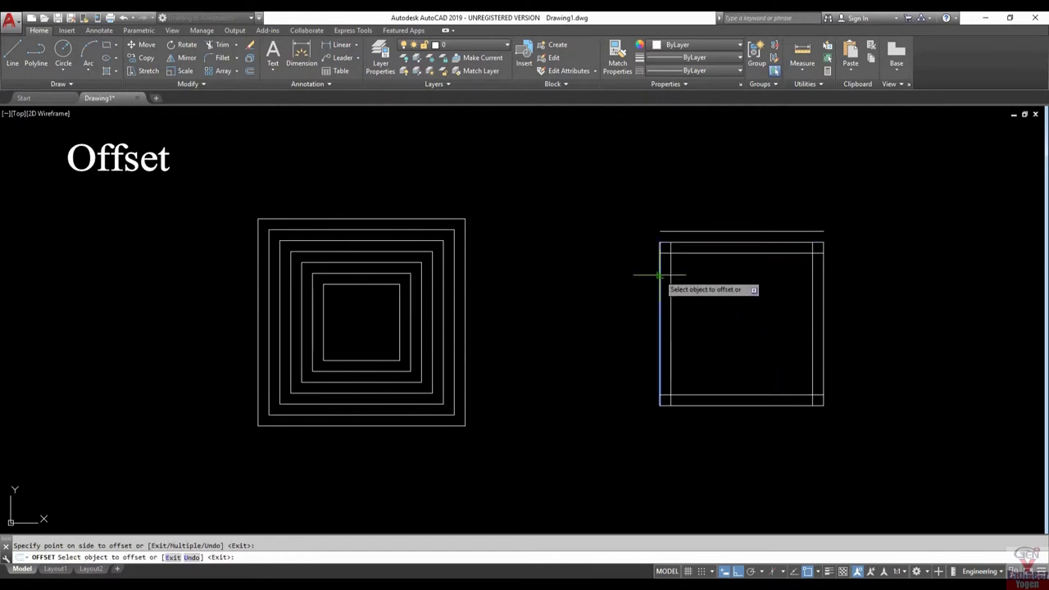
pyautogui.click(594, 281)
pyautogui.click(690, 405)
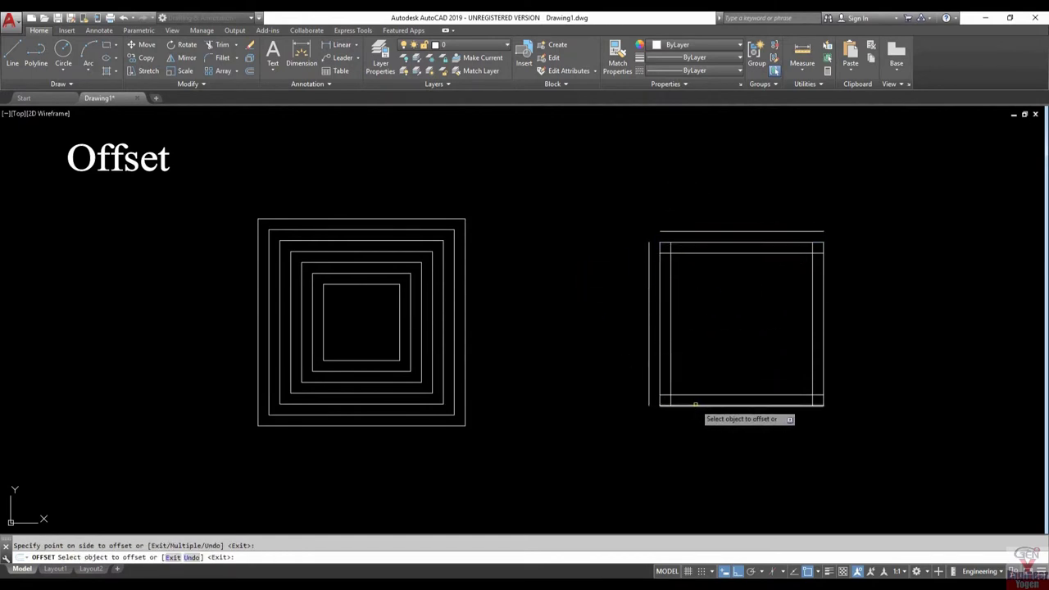
pyautogui.click(702, 426)
pyautogui.click(824, 358)
pyautogui.click(867, 356)
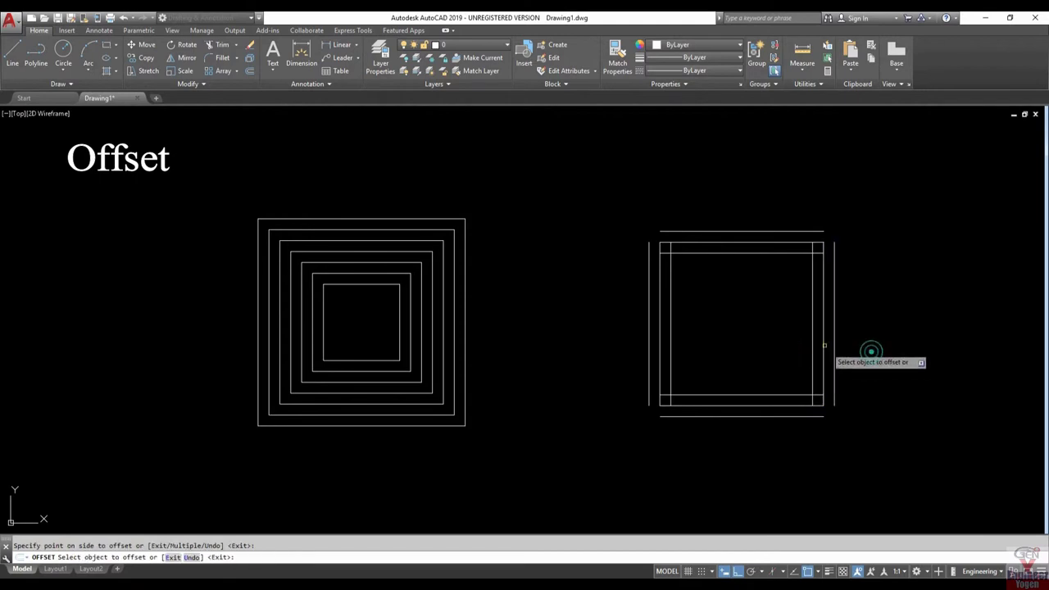
pyautogui.click(747, 232)
pyautogui.click(746, 210)
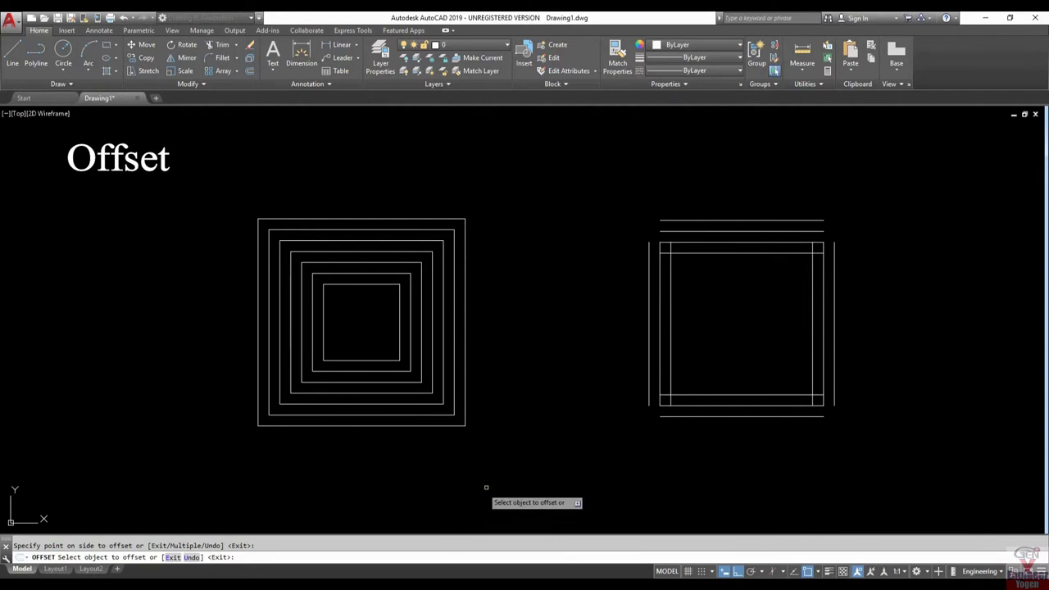
pyautogui.press('Escape')
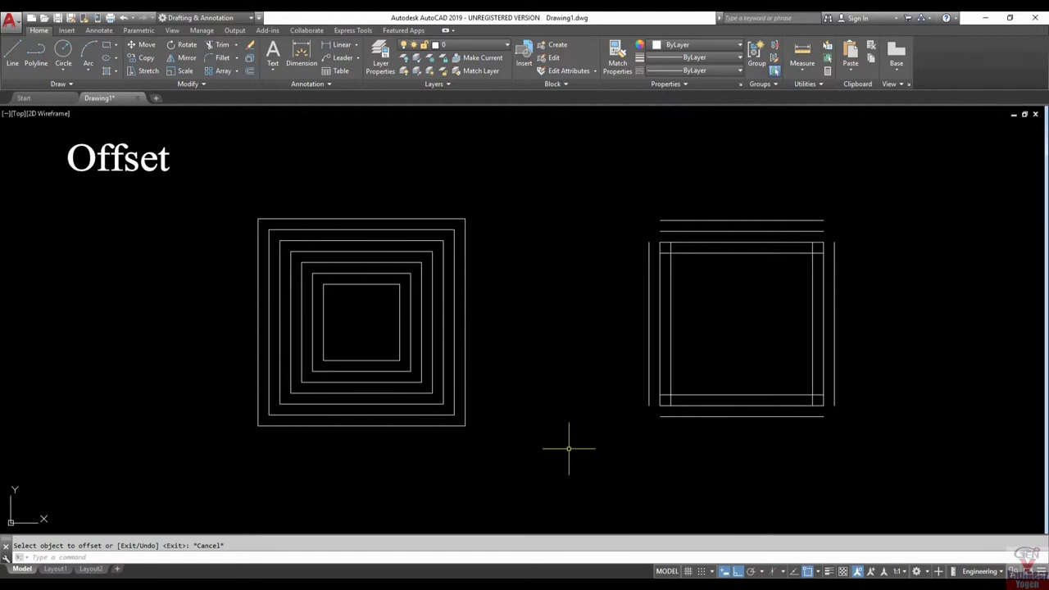
# Erase both squares together with all their offset copies
pyautogui.moveTo(627, 455); pyautogui.dragTo(522, 433, button='middle')
pyautogui.click(117, 154)
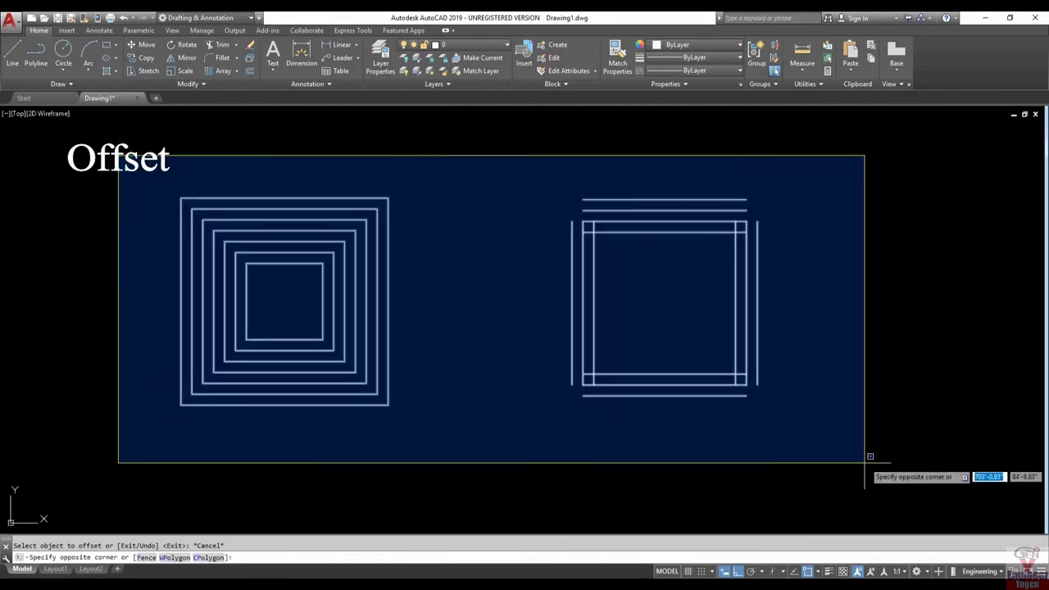
pyautogui.click(864, 459)
pyautogui.press('Delete')
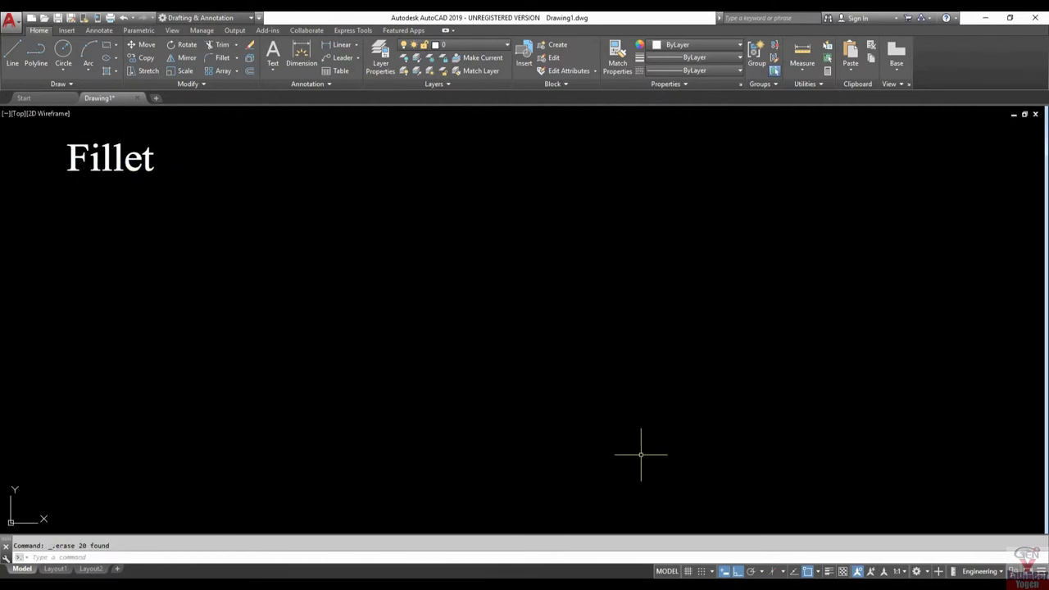
# Draw a short vertical line and a separate horizontal line above and to its right, leaving a gap between them
pyautogui.write('l')
pyautogui.press('Return')
pyautogui.click(223, 390)
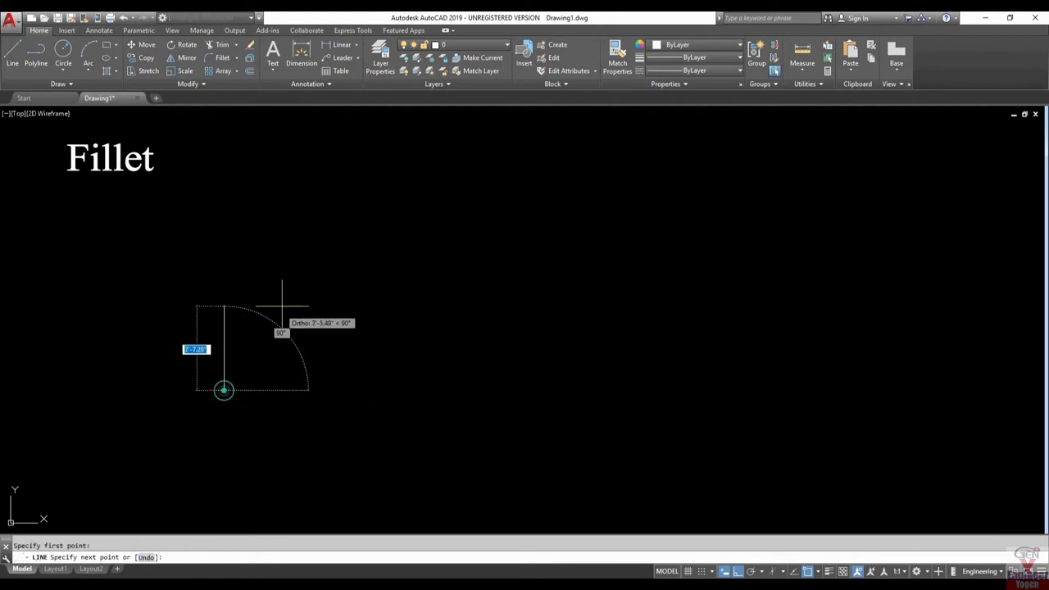
pyautogui.click(735, 573)
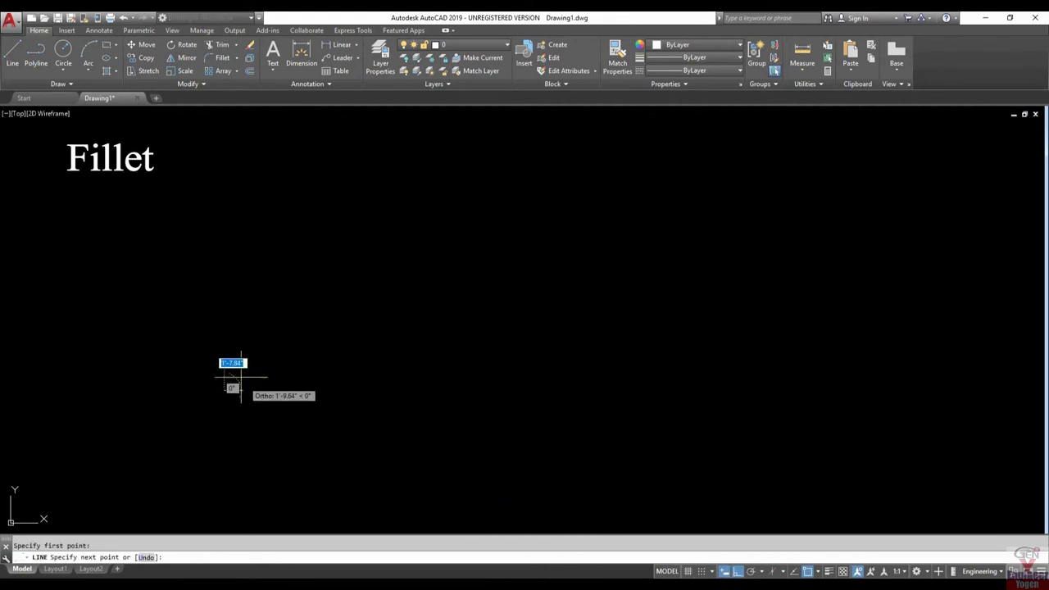
pyautogui.click(226, 301)
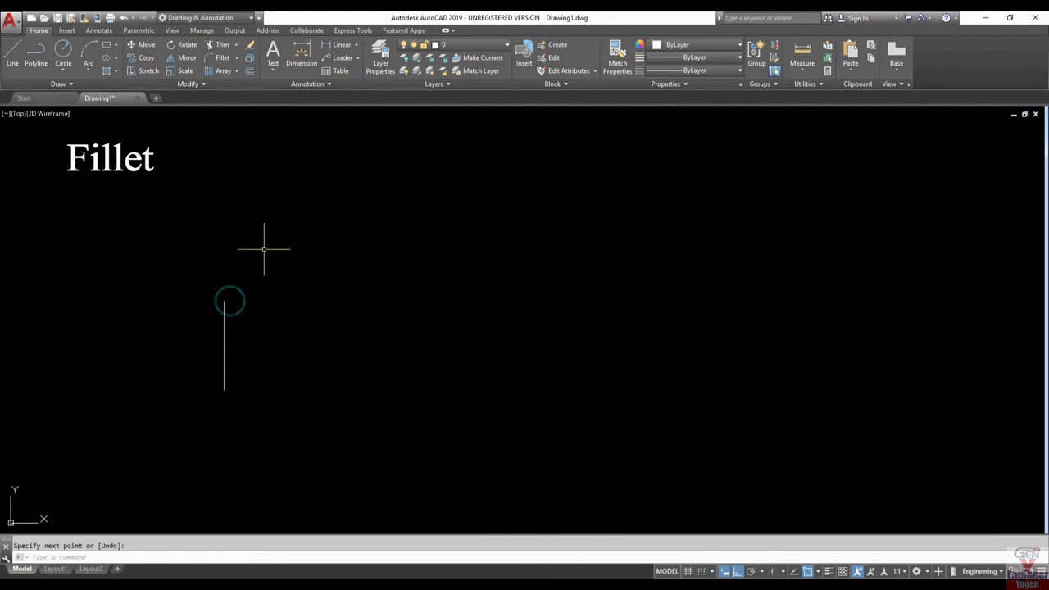
pyautogui.click(375, 237)
pyautogui.press('Return')
# Draw a vertical line about 17' long and a horizontal line crossing it, to the right of the first pair
pyautogui.press('Return')
pyautogui.click(572, 216)
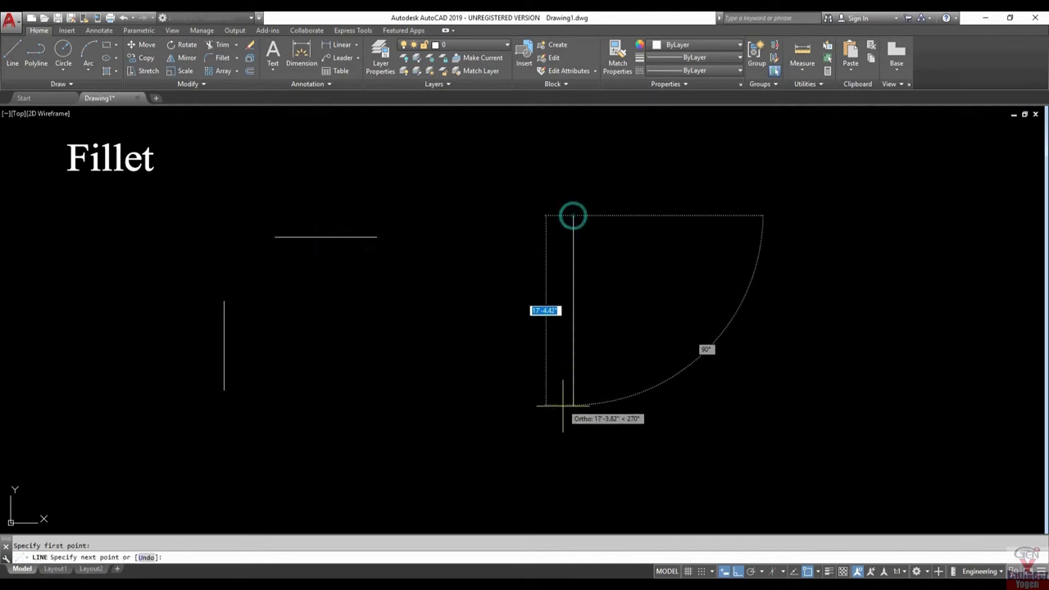
pyautogui.click(572, 407)
pyautogui.press('Return')
pyautogui.press('Return')
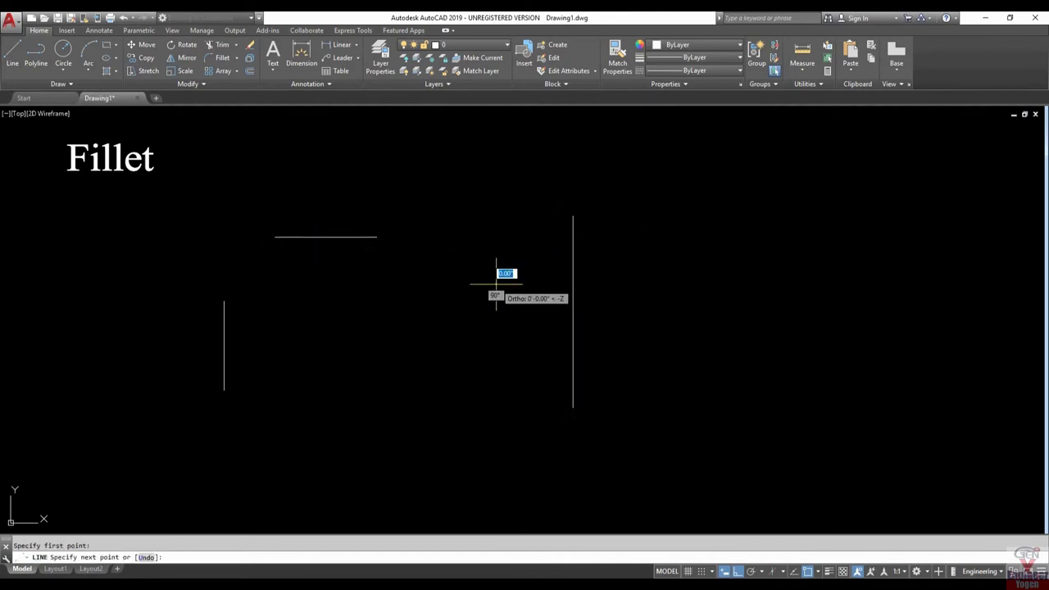
pyautogui.click(495, 285)
pyautogui.click(661, 295)
# With Ortho off, draw two slanted lines leaning toward each other without touching, to the right of the crossing lines
pyautogui.moveTo(641, 396); pyautogui.dragTo(534, 387, button='middle')
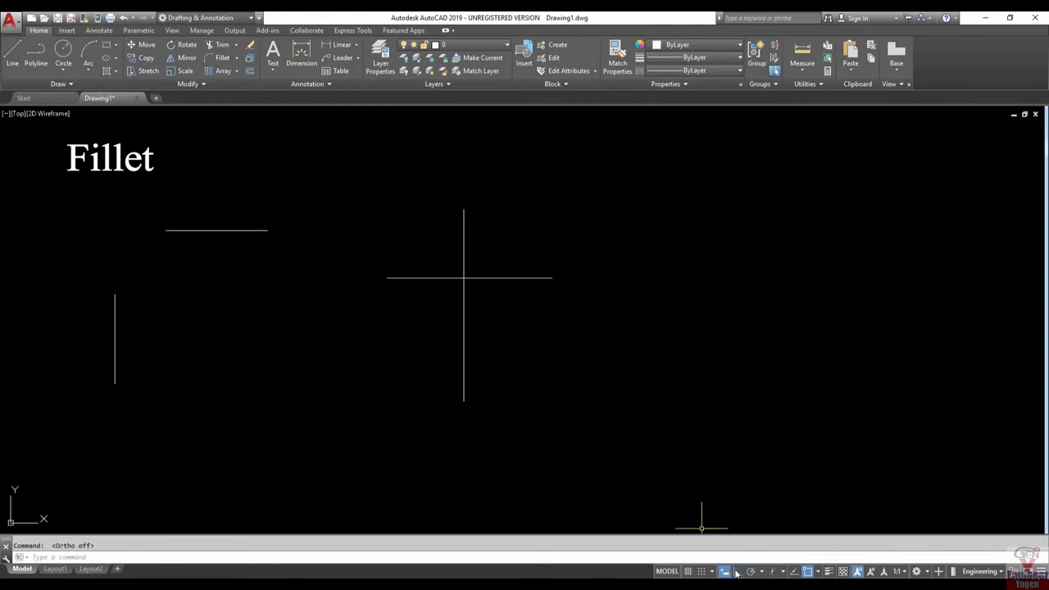
pyautogui.click(623, 342)
pyautogui.click(699, 222)
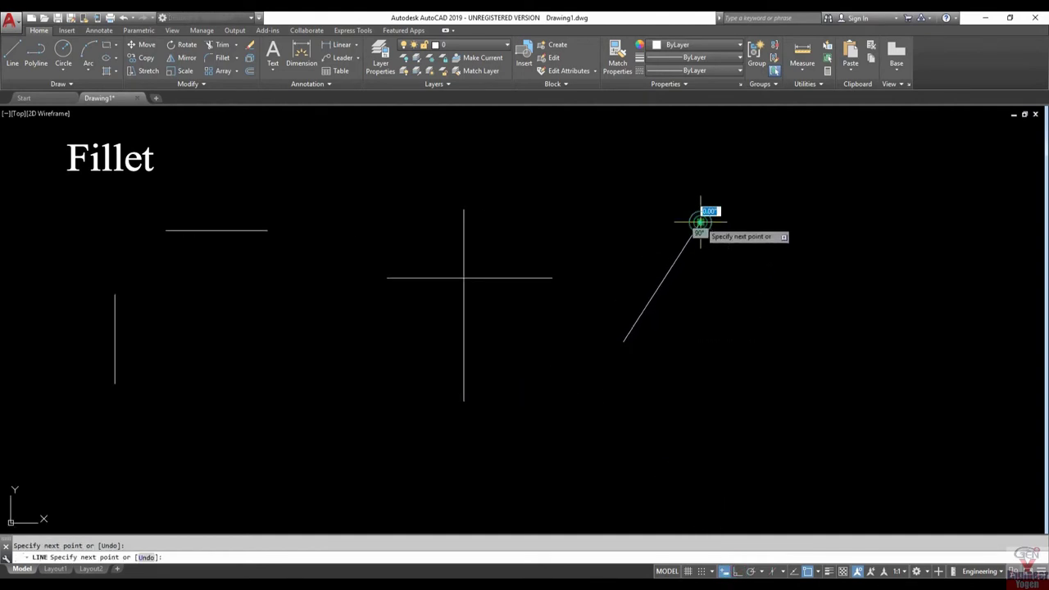
pyautogui.press('Return')
pyautogui.click(758, 244)
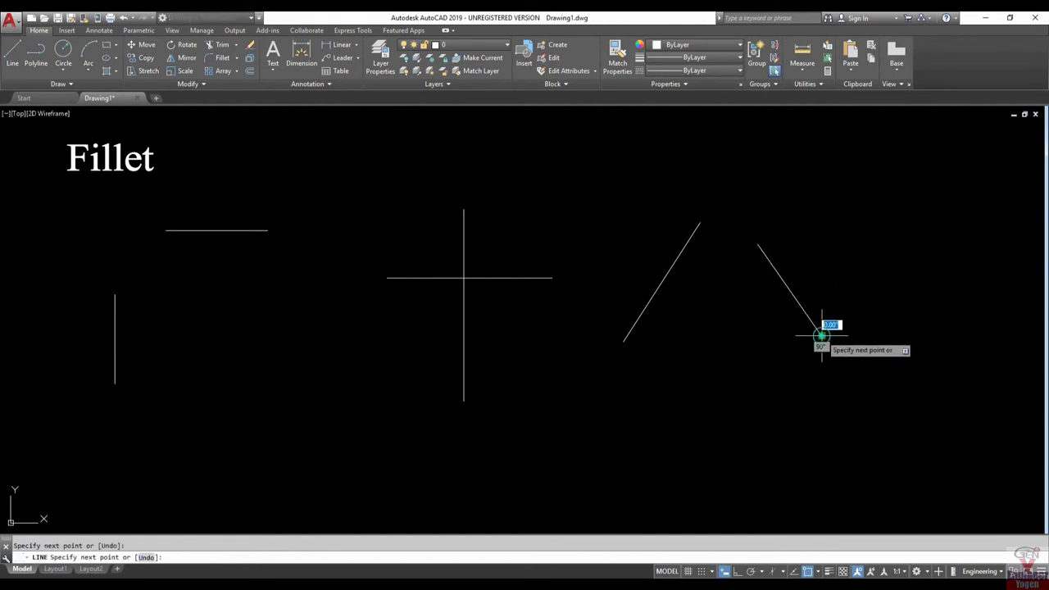
pyautogui.click(821, 336)
pyautogui.press('Return')
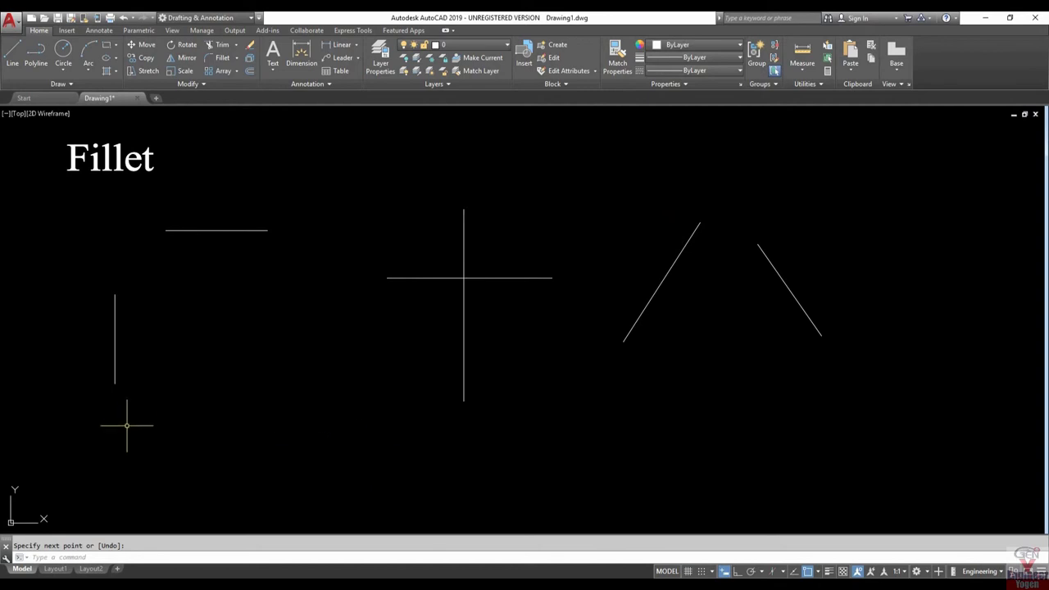
# Fillet the separate vertical and horizontal lines with zero radius so they meet in a sharp corner
pyautogui.write('f')
pyautogui.press('Return')
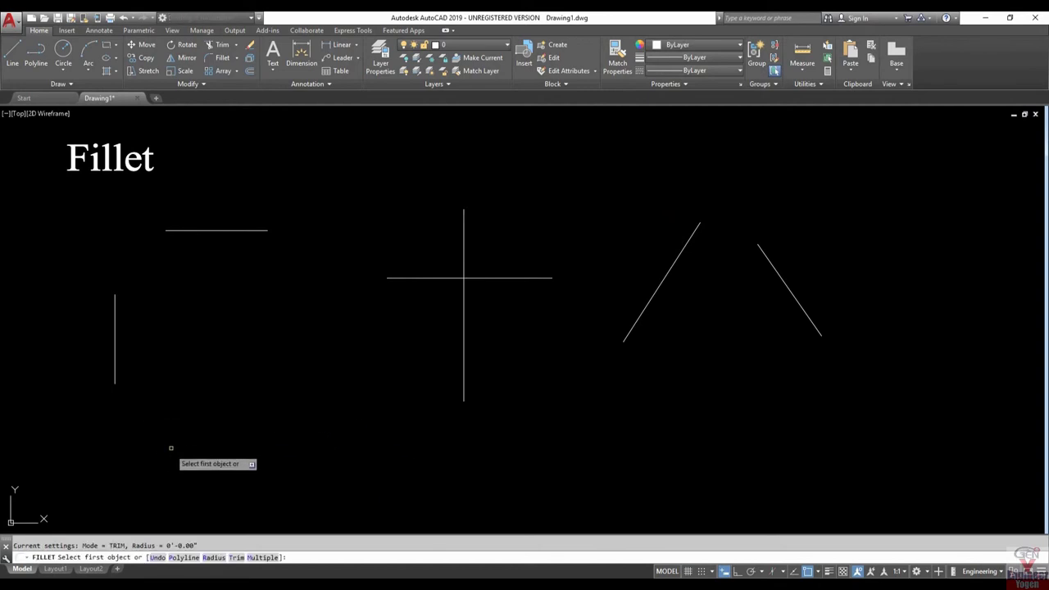
pyautogui.click(118, 353)
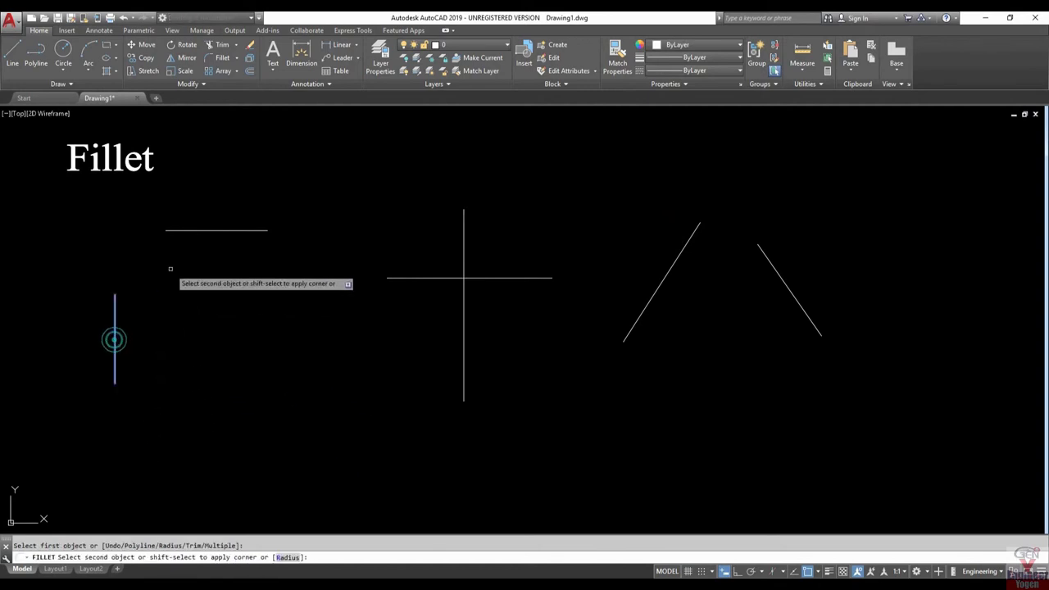
pyautogui.click(203, 230)
# Fillet the crossing lines into a sharp corner, keeping the horizontal line's left part and the vertical line's lower part
pyautogui.press('Return')
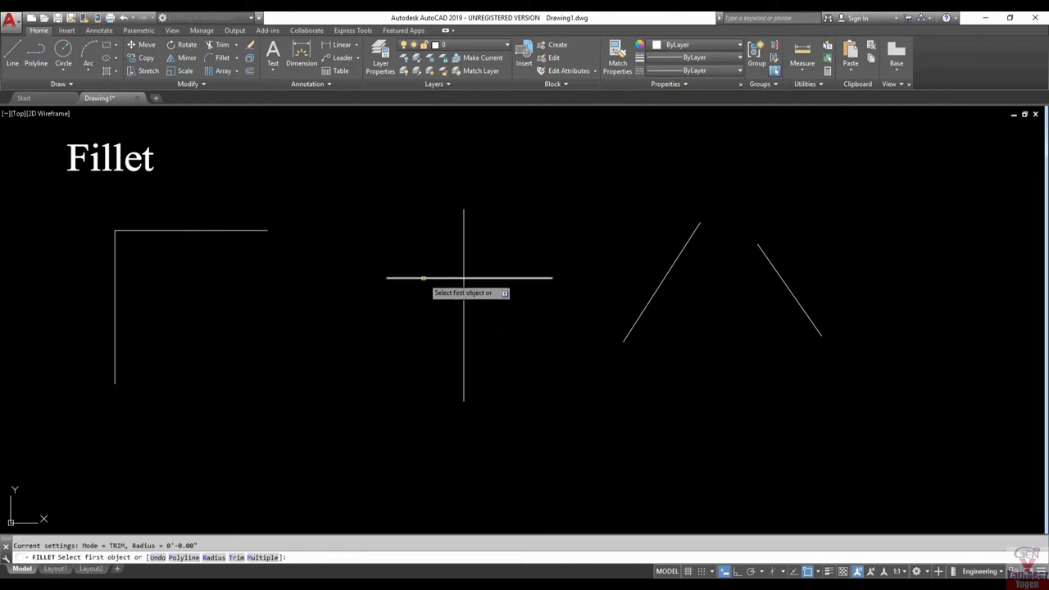
pyautogui.click(421, 278)
pyautogui.click(465, 325)
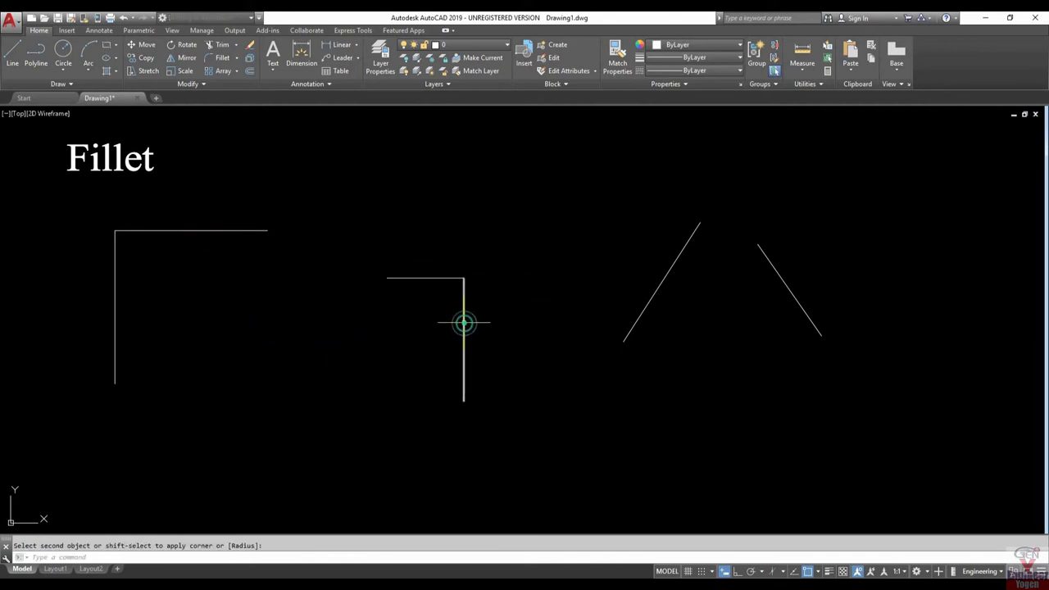
# Fillet the two slanted lines so they join at a sharp apex
pyautogui.press('Return')
pyautogui.click(658, 291)
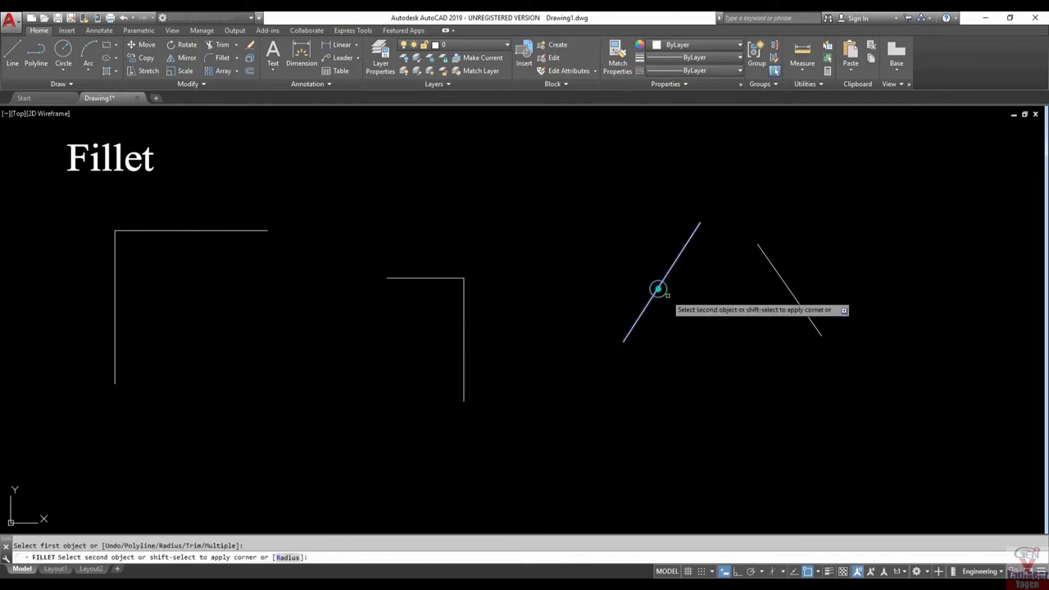
pyautogui.click(793, 293)
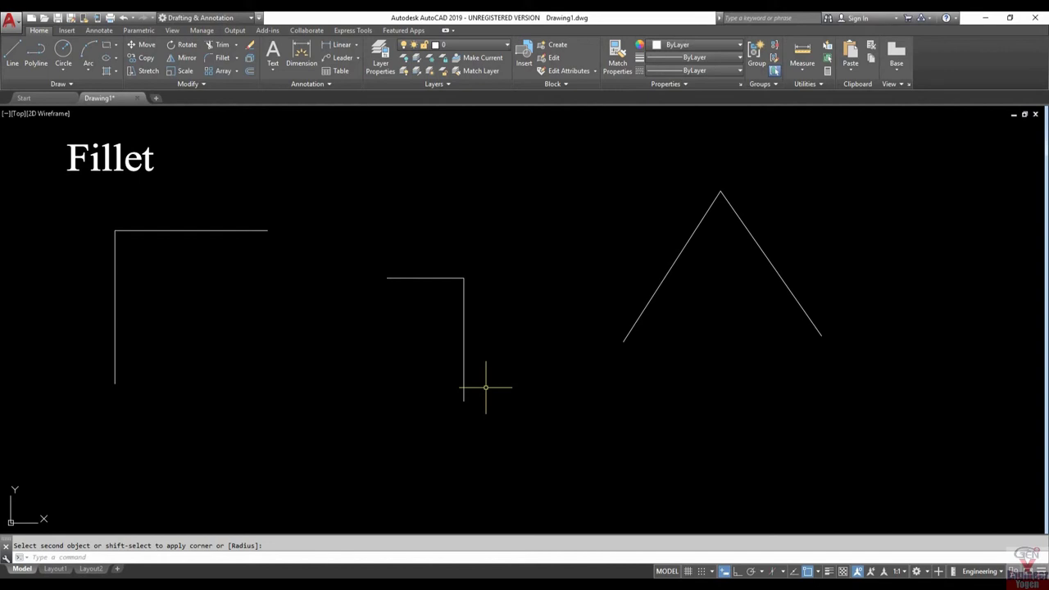
pyautogui.moveTo(613, 382); pyautogui.dragTo(541, 386, button='middle')
pyautogui.scroll(-2, 486, 386)
pyautogui.moveTo(662, 419); pyautogui.dragTo(435, 403, button='middle')
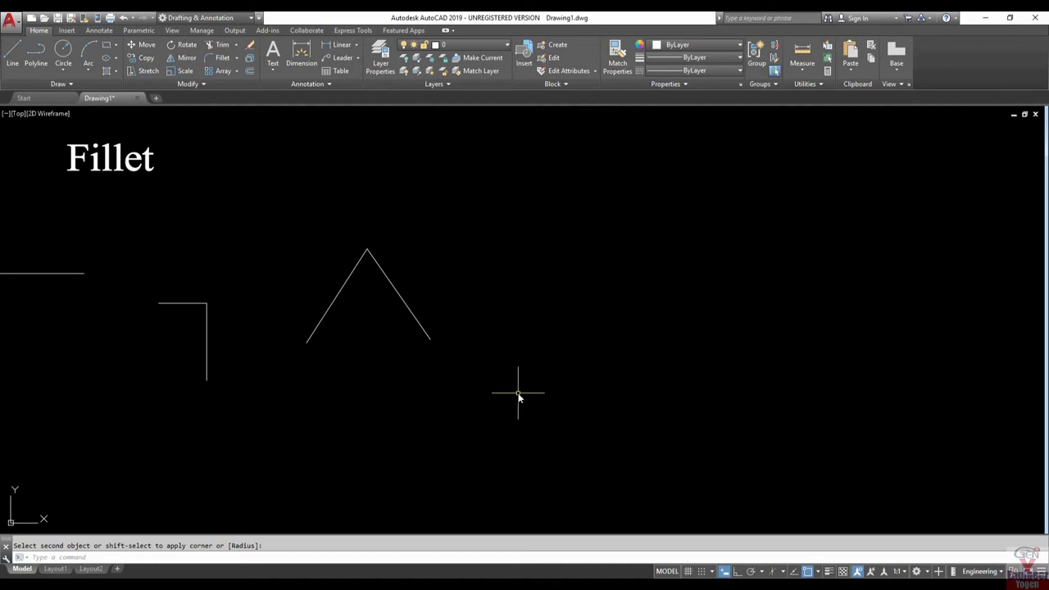
# With Ortho on, draw an L shape to the right of the apex: a 15' line upward, then a 15' line to the right
pyautogui.press('Escape')
pyautogui.press('l')
pyautogui.press('Return')
pyautogui.click(559, 383)
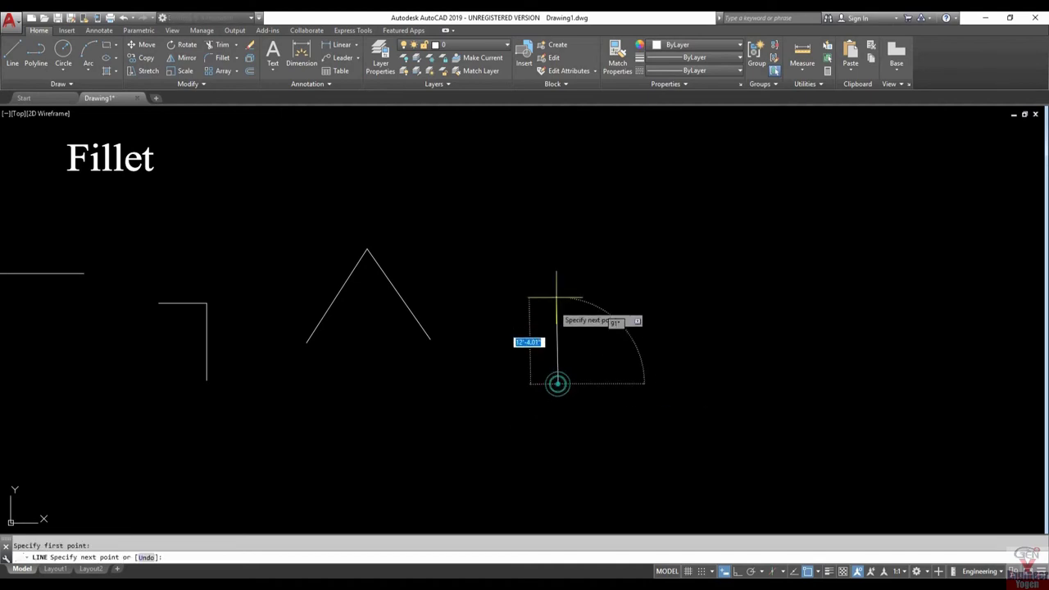
pyautogui.click(737, 571)
pyautogui.write('1')
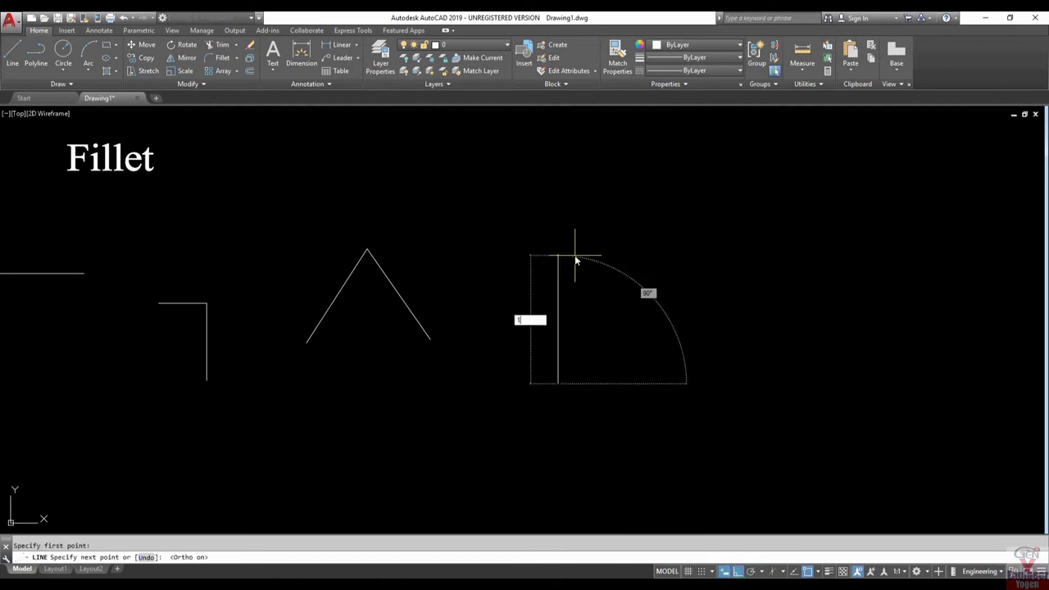
pyautogui.write("5'")
pyautogui.press('Return')
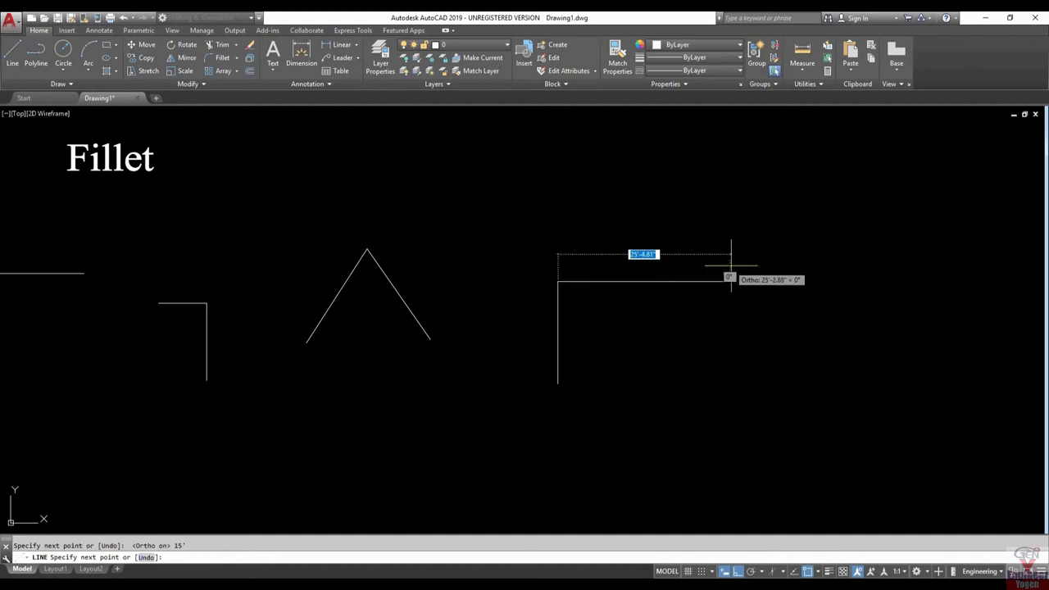
pyautogui.write('1')
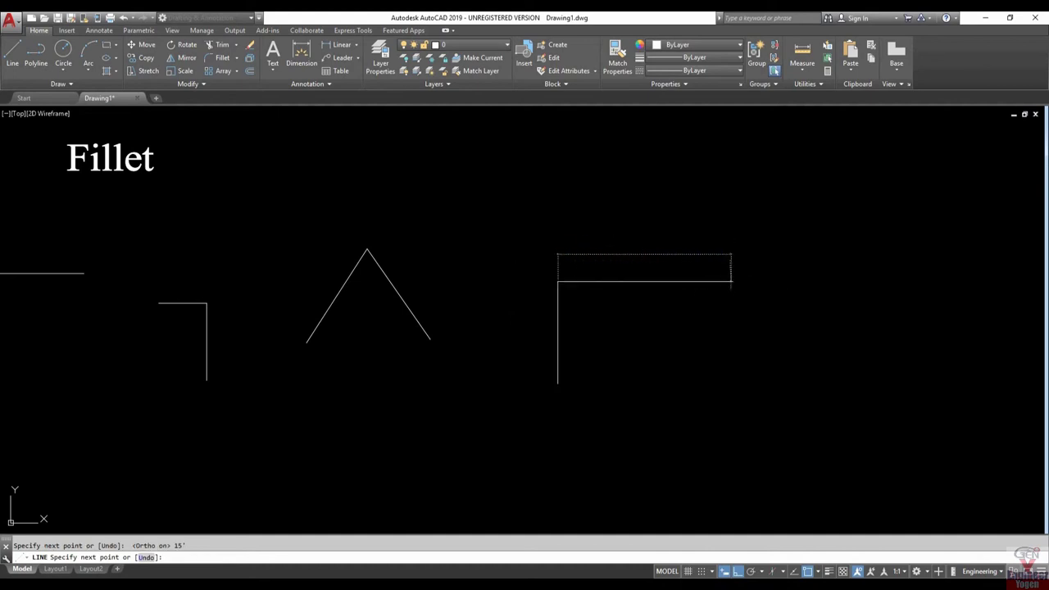
pyautogui.write("5'")
pyautogui.press('Return')
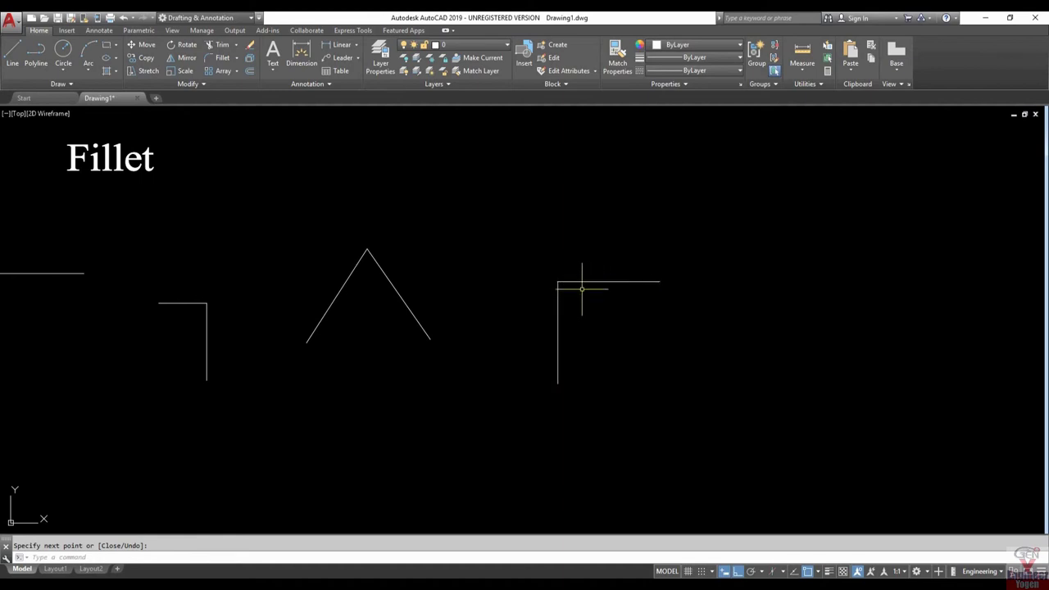
# Fillet the corner of the new L shape with a 5' radius
pyautogui.write('f')
pyautogui.press('Return')
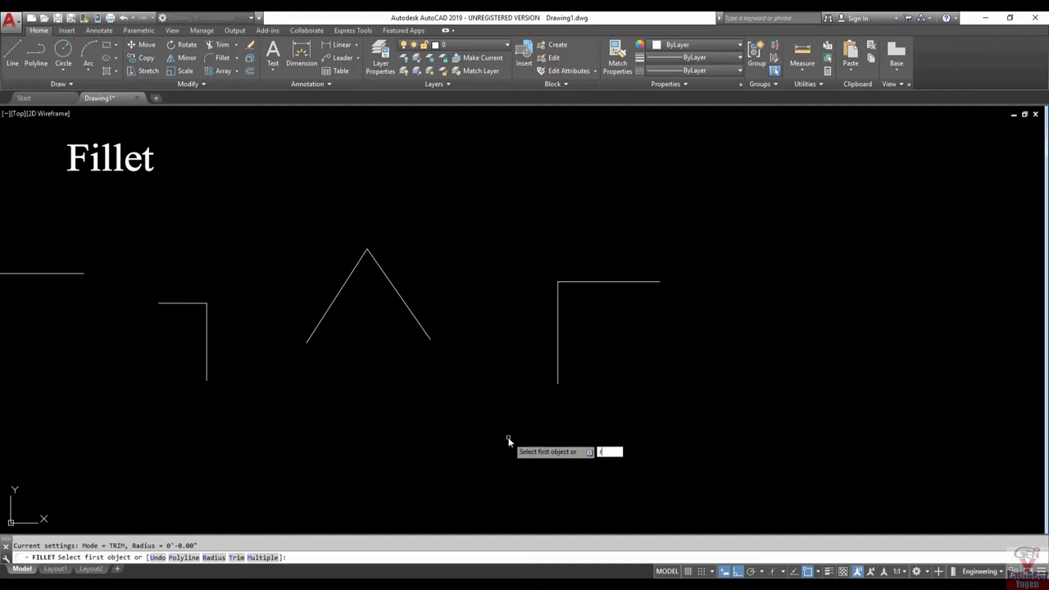
pyautogui.press('Return')
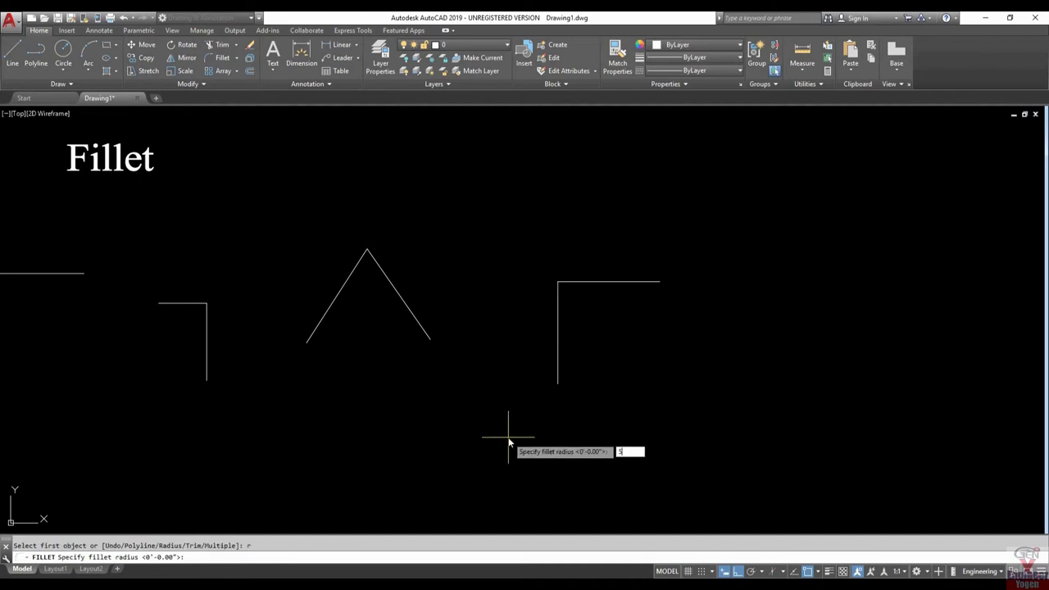
pyautogui.write("5'")
pyautogui.press('Return')
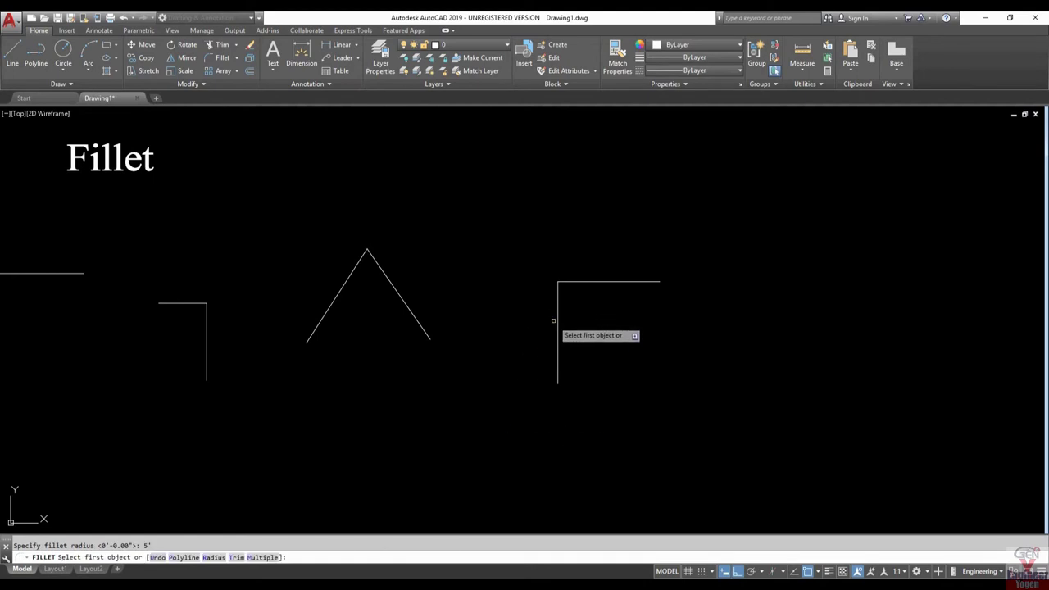
pyautogui.click(557, 324)
pyautogui.click(603, 283)
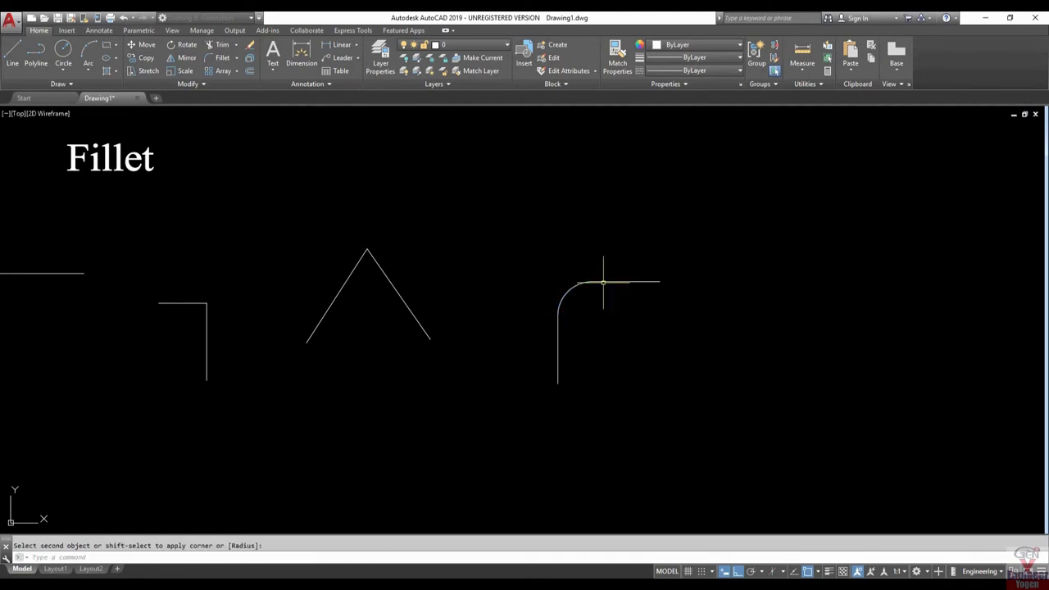
pyautogui.click(603, 283)
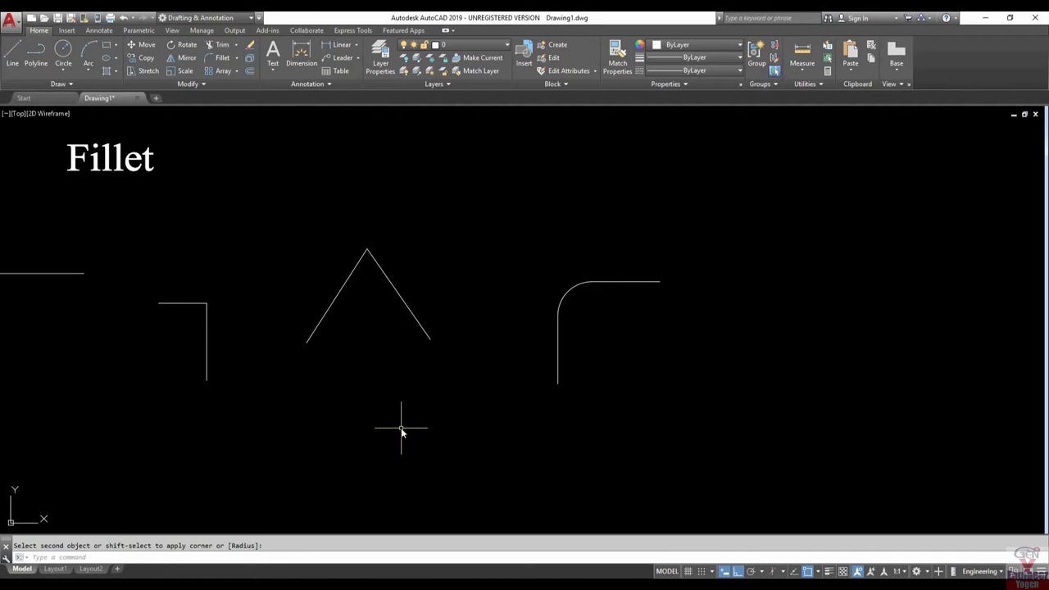
# Fillet the apex of the two slanted lines with the same 5' radius
pyautogui.press('Return')
pyautogui.moveTo(406, 417); pyautogui.dragTo(576, 418, button='middle')
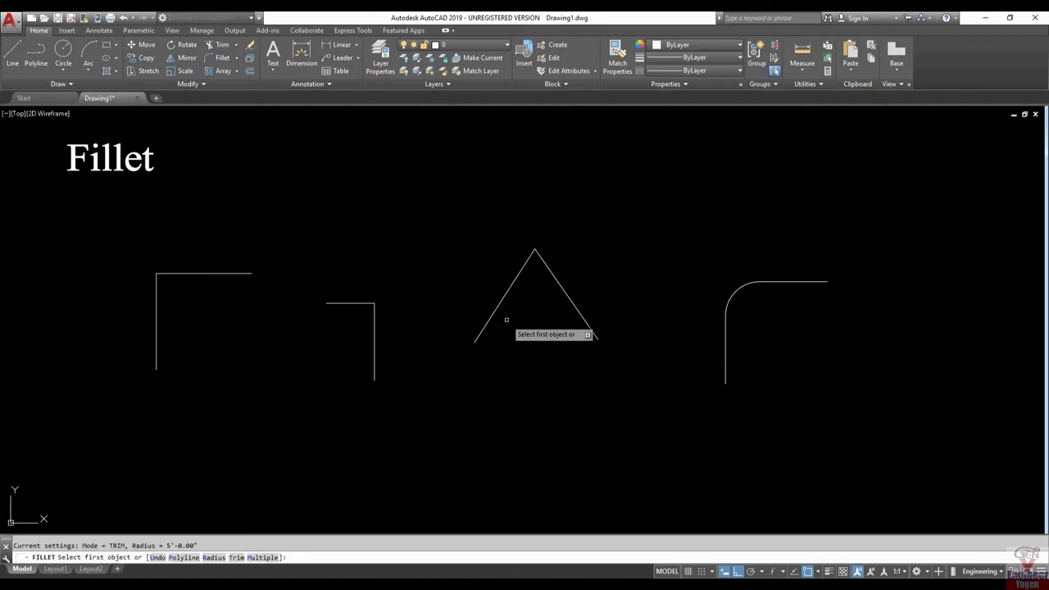
pyautogui.click(490, 319)
pyautogui.click(580, 312)
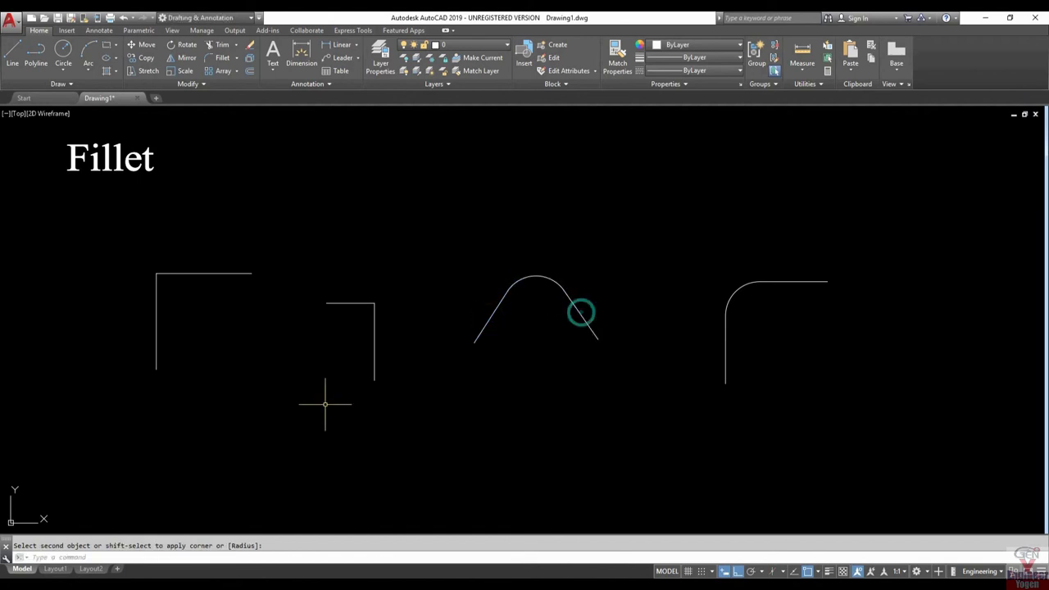
# Round the corner of the leftmost vertical and horizontal lines with the 5' fillet radius
pyautogui.press('Return')
pyautogui.click(156, 326)
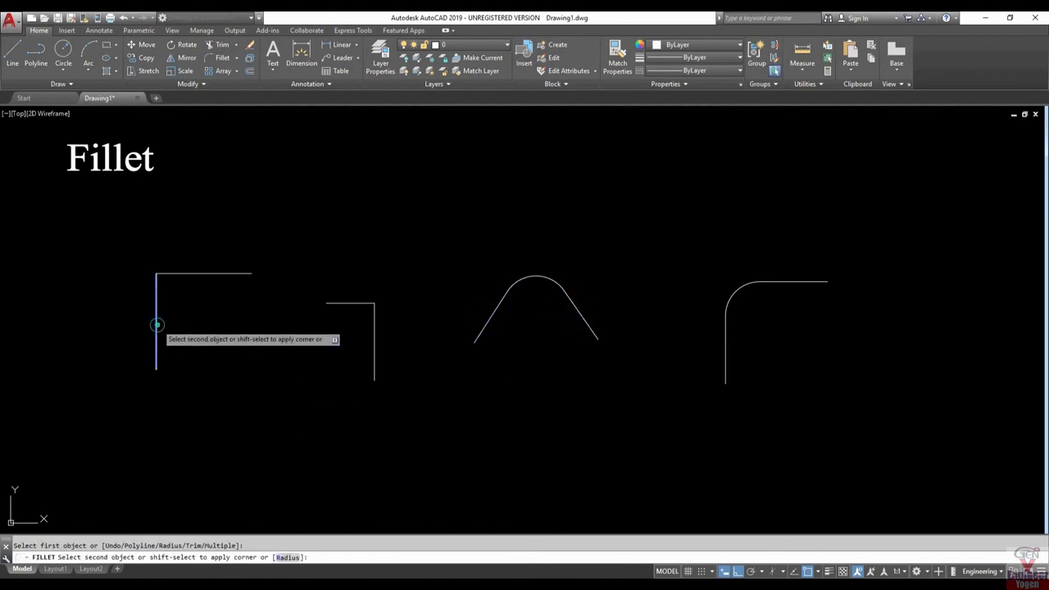
pyautogui.click(193, 266)
pyautogui.moveTo(440, 405); pyautogui.dragTo(402, 402, button='middle')
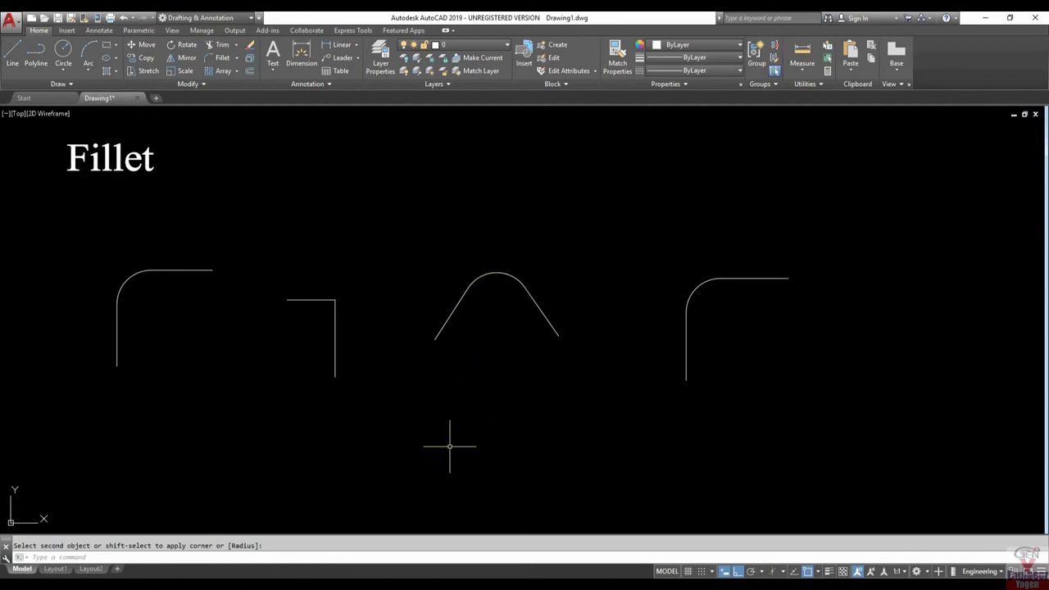
# Set the fillet radius to 0 and fillet the two slanted lines back to a sharp apex
pyautogui.press('Return')
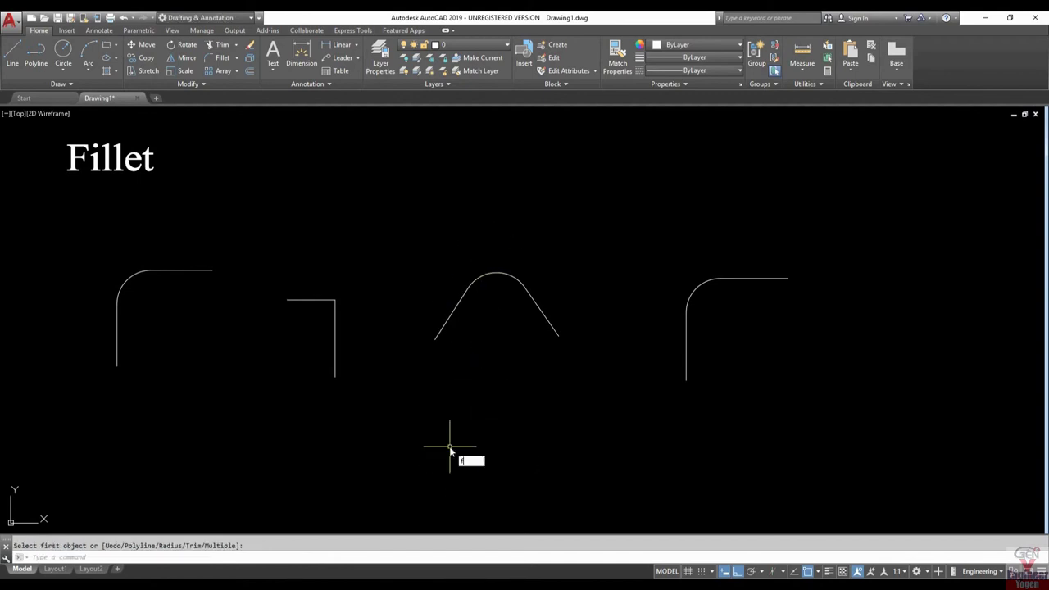
pyautogui.press('Return')
pyautogui.press('Return')
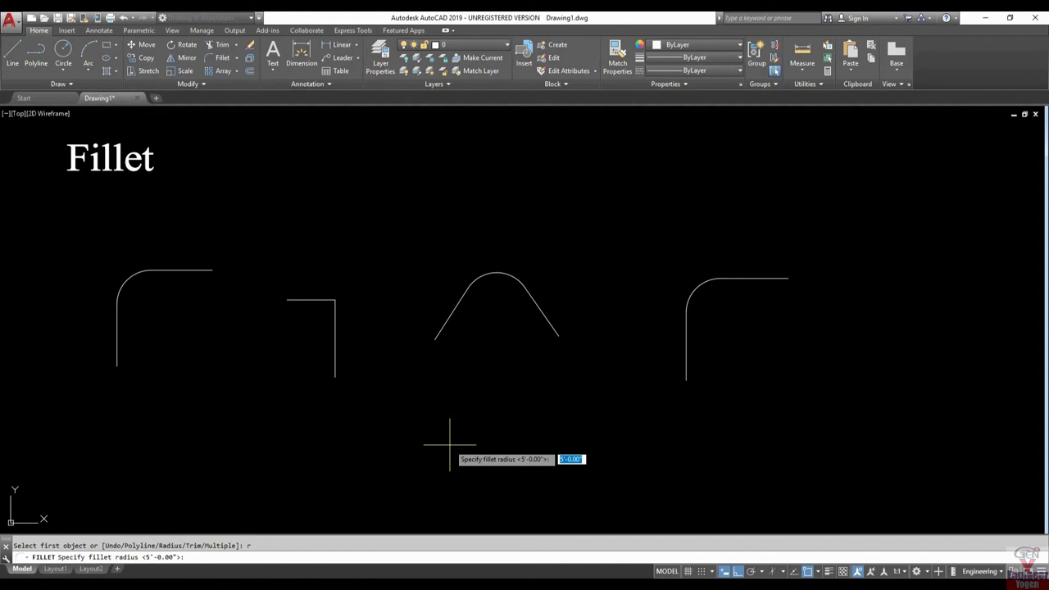
pyautogui.press('Return')
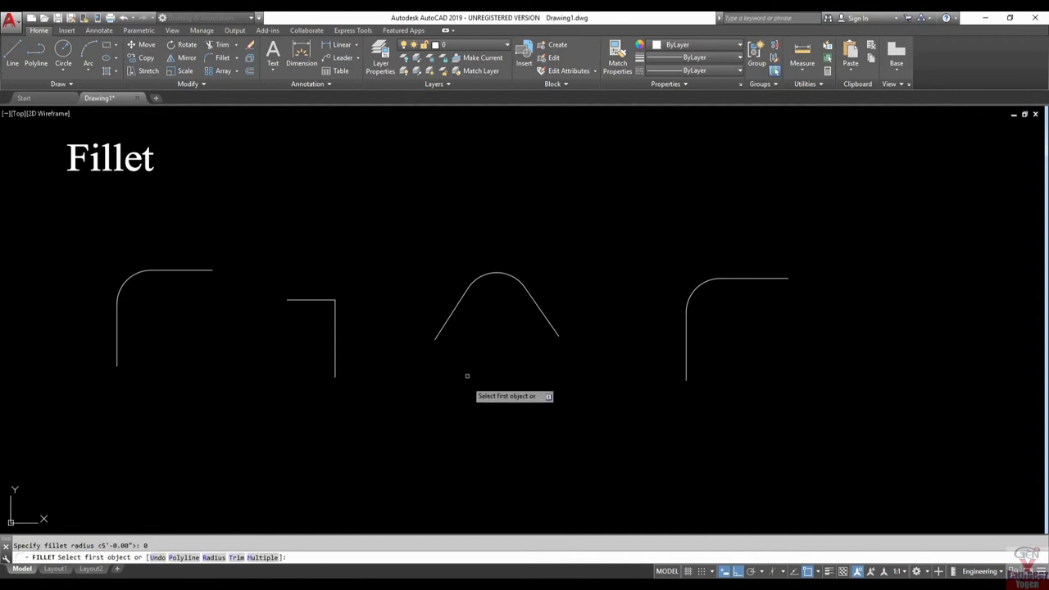
pyautogui.click(441, 325)
pyautogui.click(544, 317)
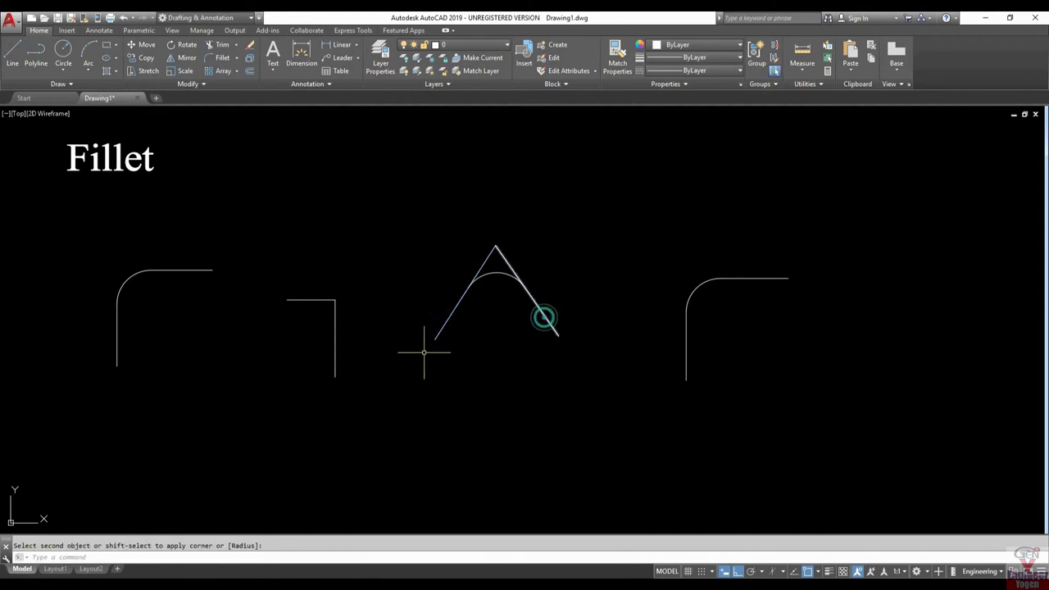
# Fillet the leftmost rounded corner's horizontal and vertical lines into a sharp corner with zero radius
pyautogui.press('Return')
pyautogui.click(177, 272)
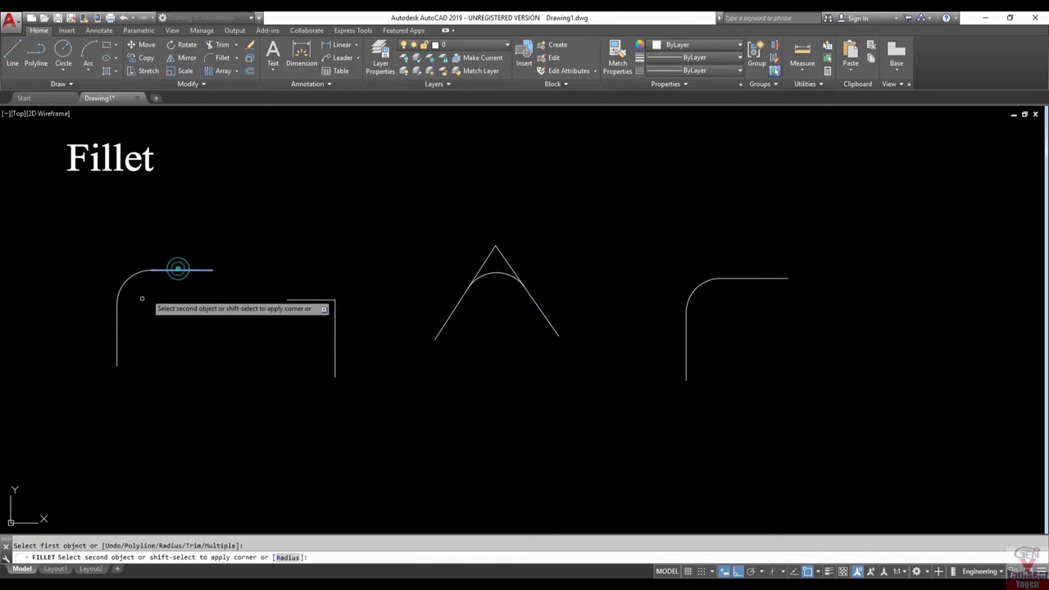
pyautogui.click(116, 324)
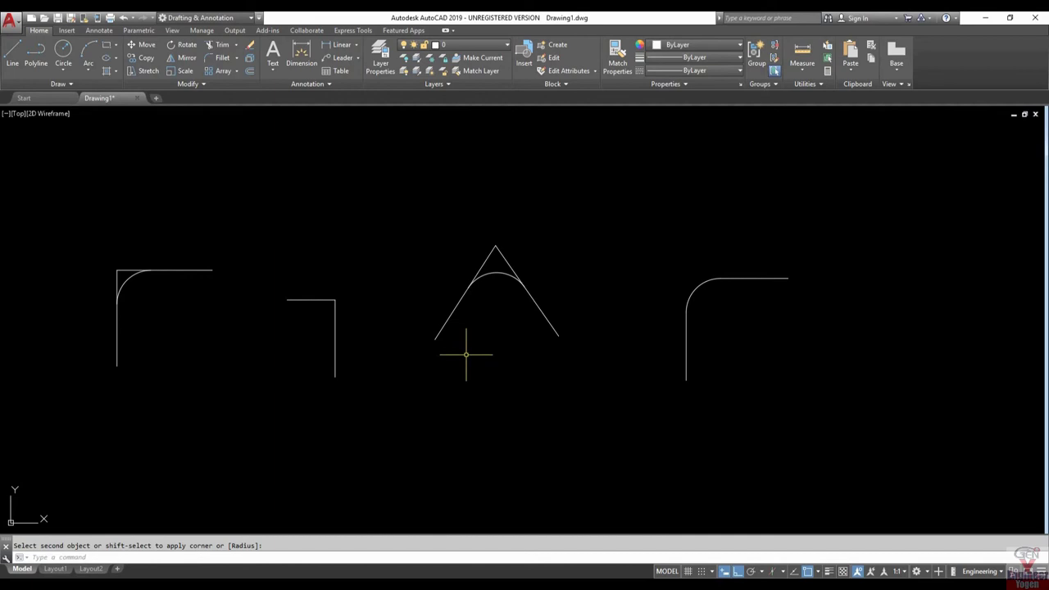
# Erase all the fillet example lines and arcs
pyautogui.press('Escape')
pyautogui.click(853, 419)
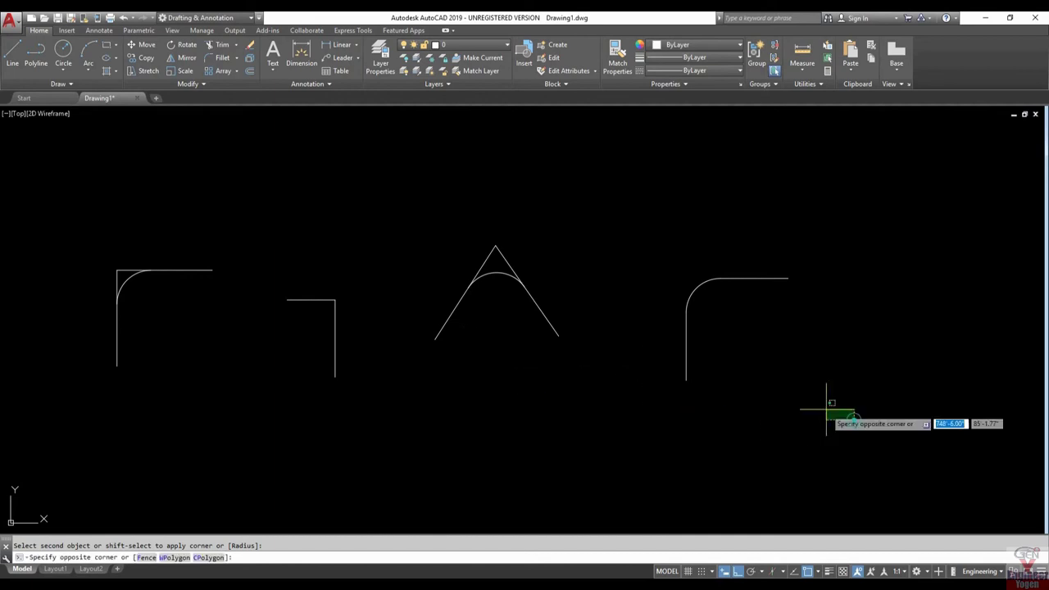
pyautogui.click(79, 211)
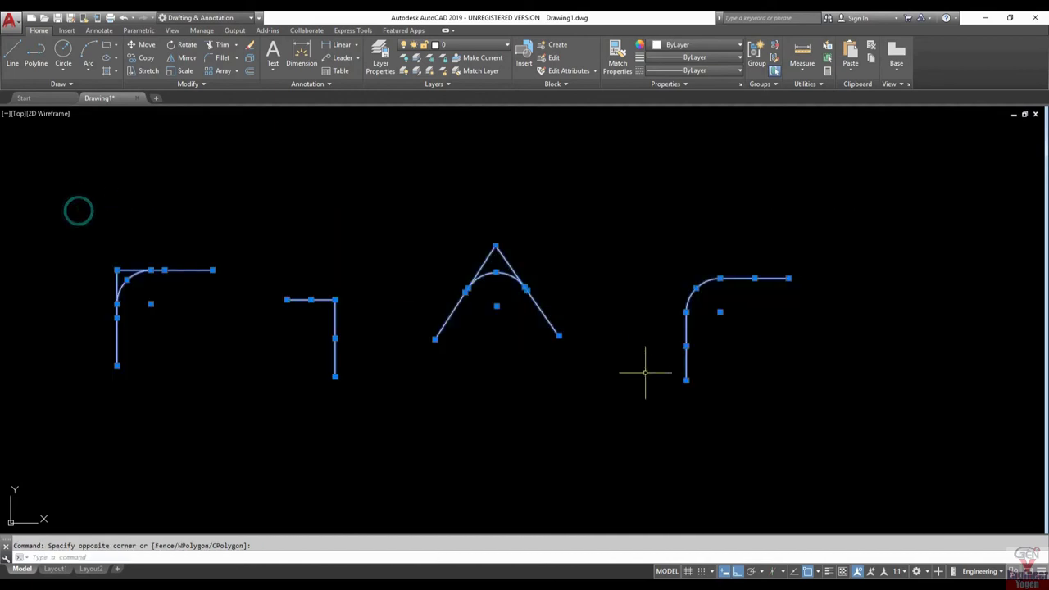
pyautogui.press('Delete')
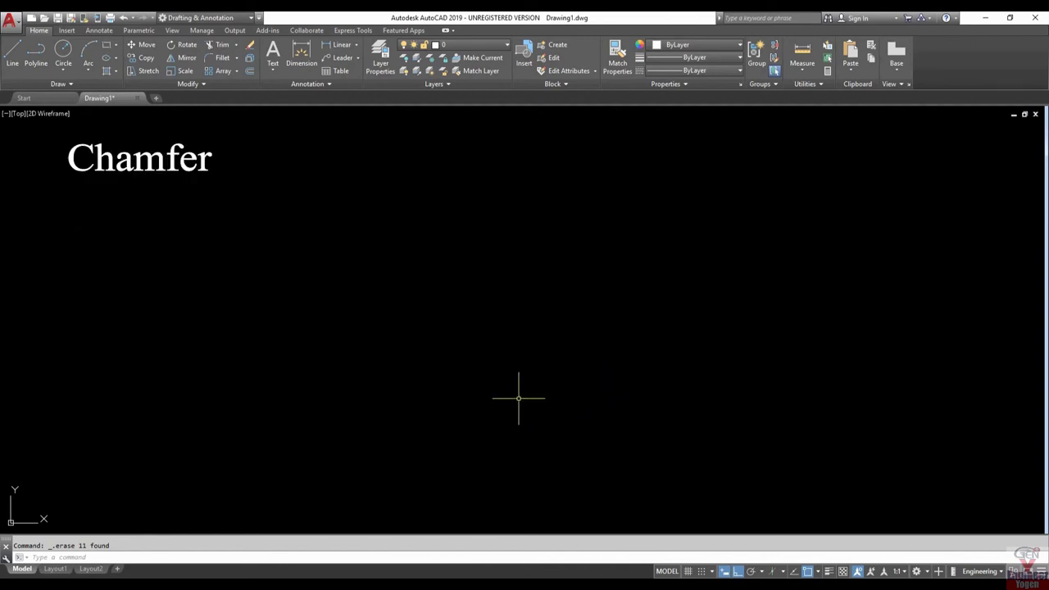
# Draw a new L shape in the empty drawing area with a 15' line upward and a 15' line to the right
pyautogui.write('l')
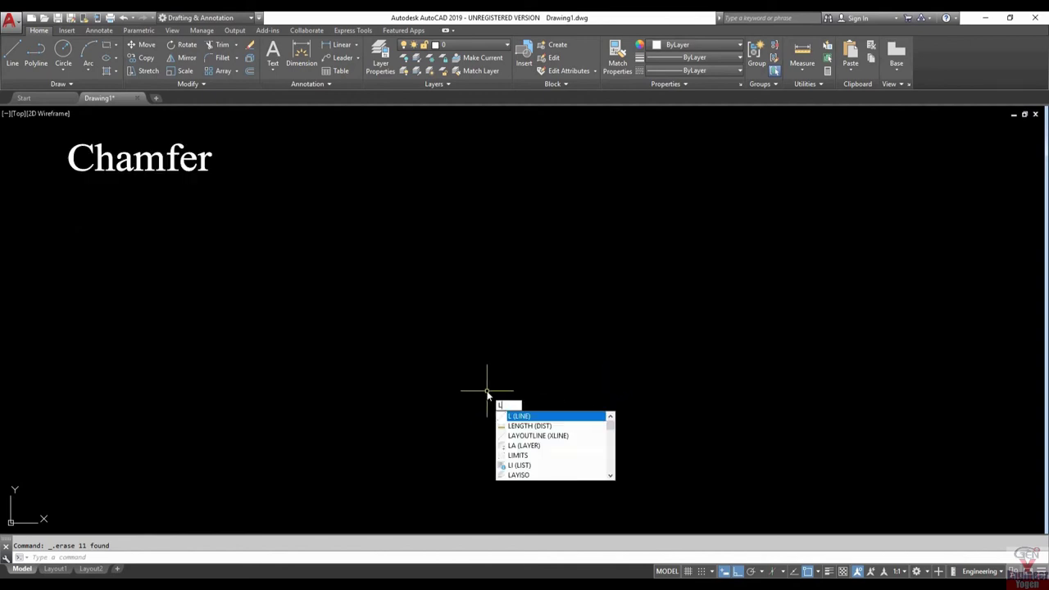
pyautogui.press('Return')
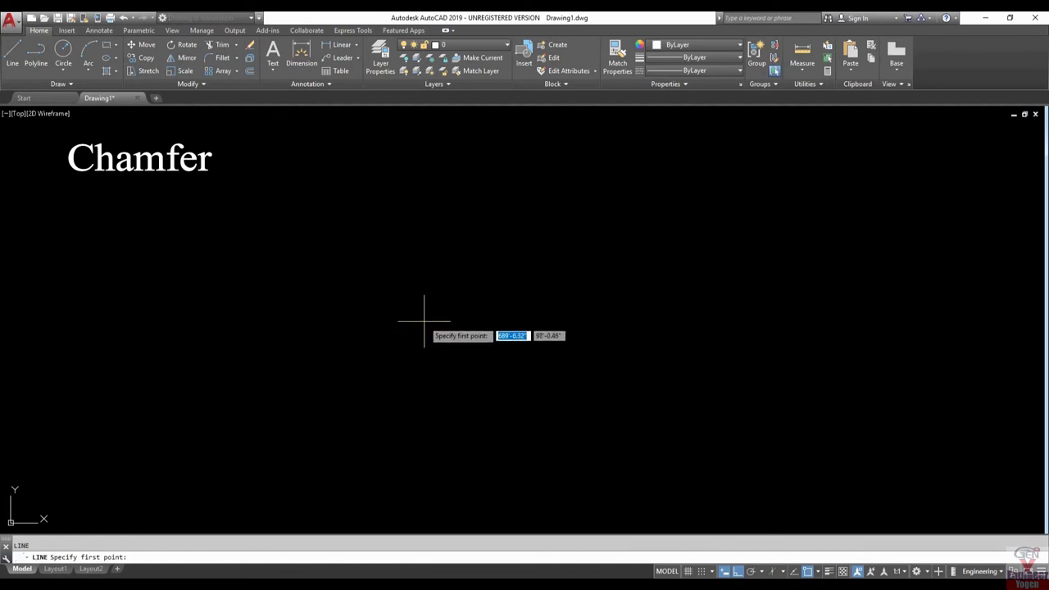
pyautogui.click(444, 425)
pyautogui.write('15')
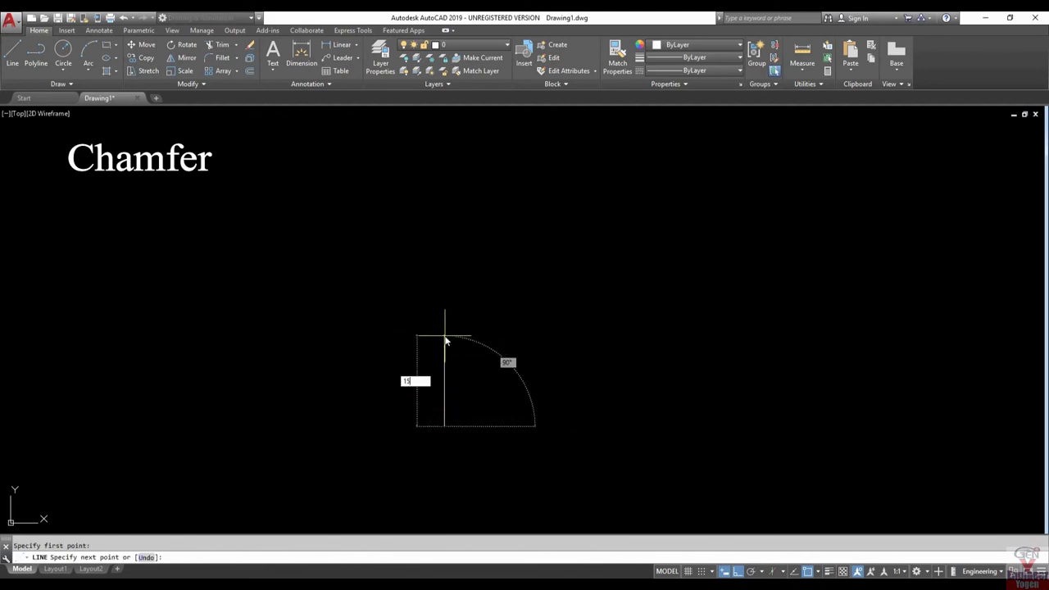
pyautogui.write("'")
pyautogui.press('Return')
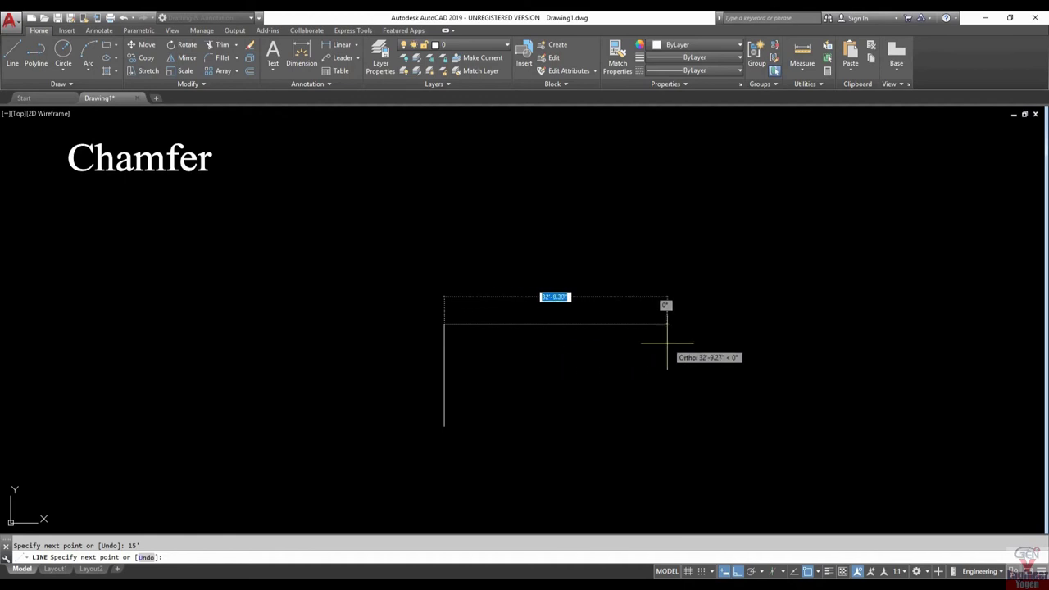
pyautogui.write('1')
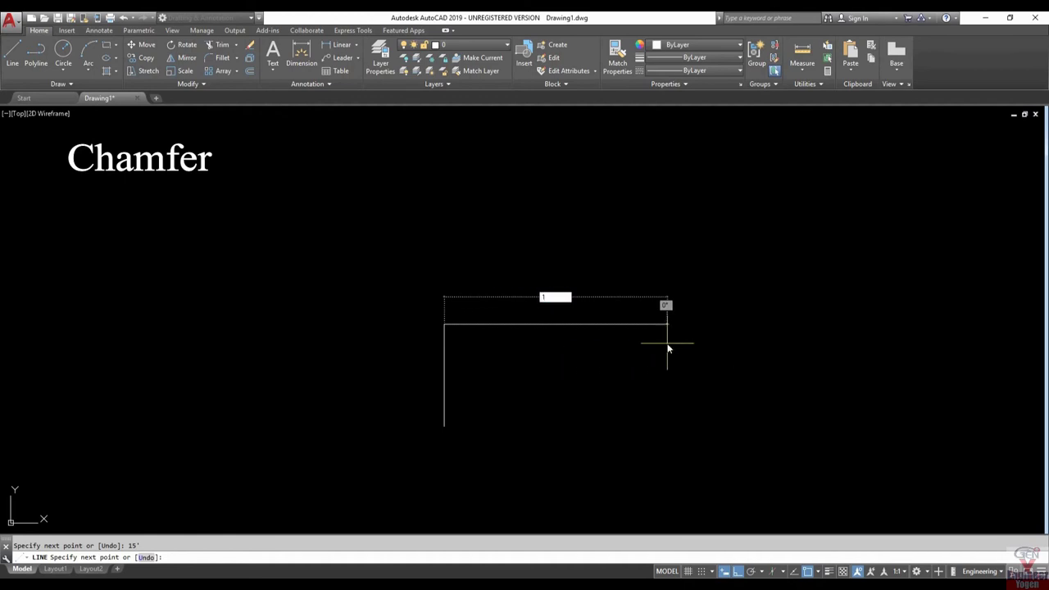
pyautogui.write("5'")
pyautogui.press('Return')
pyautogui.press('Return')
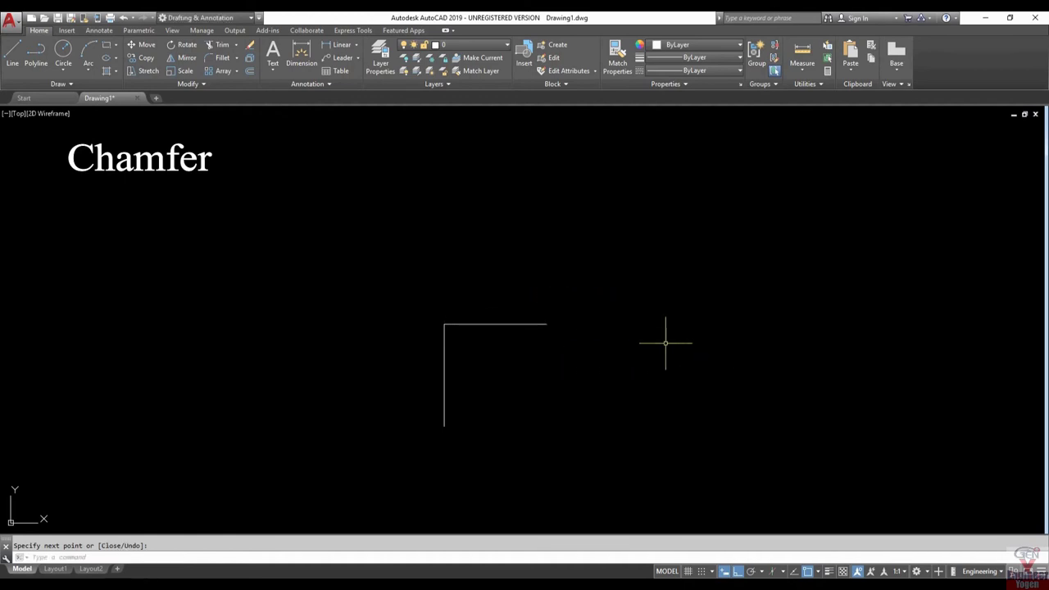
# Copy the L shape about 36' horizontally to the right, using its corner as the base point
pyautogui.click(557, 442)
pyautogui.click(562, 445)
pyautogui.click(565, 439)
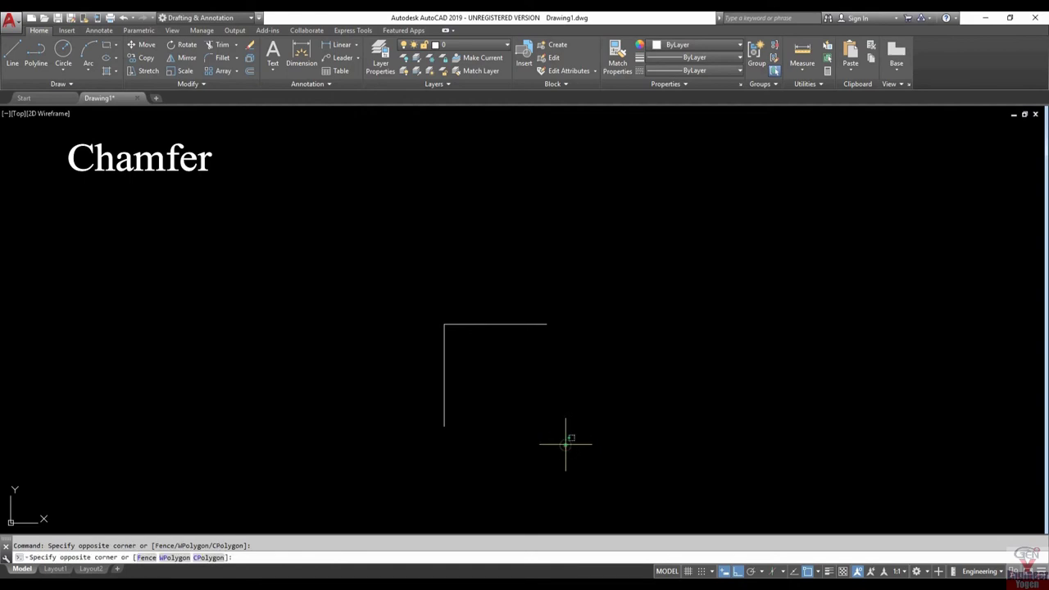
pyautogui.click(416, 284)
pyautogui.write('co')
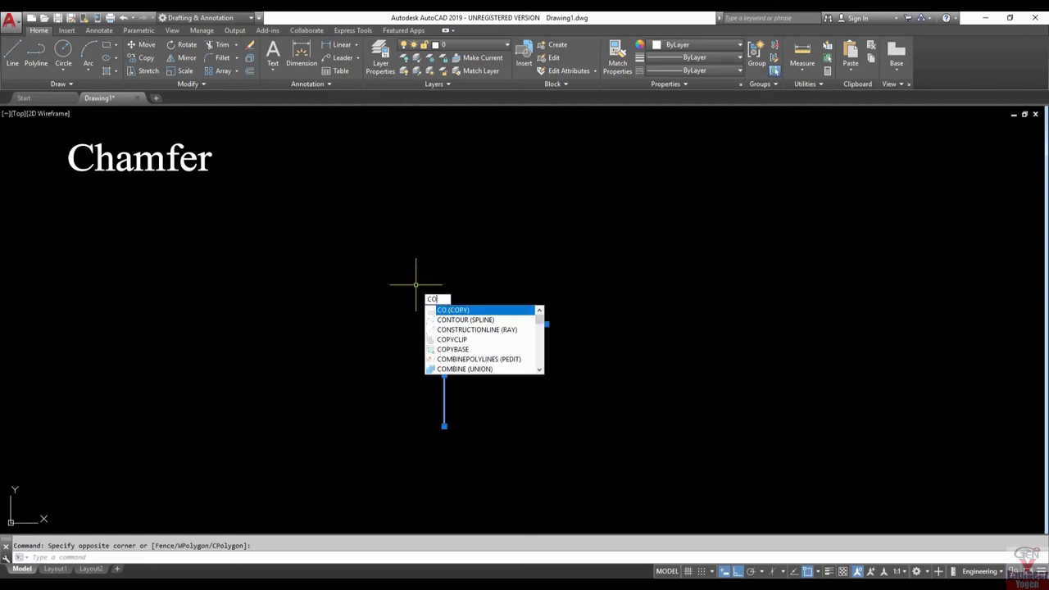
pyautogui.press('Return')
pyautogui.click(444, 324)
pyautogui.click(691, 338)
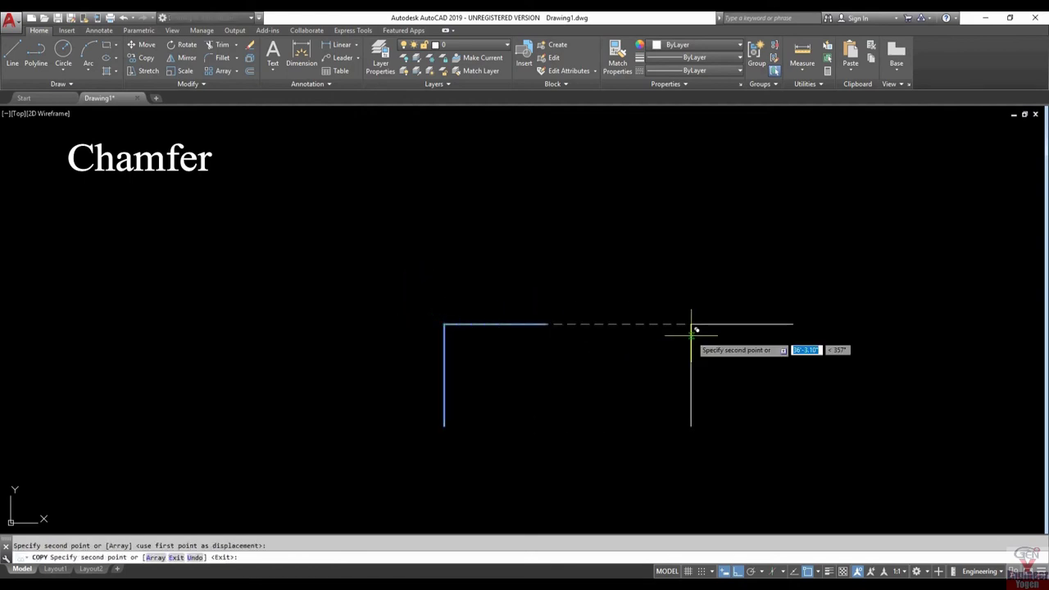
pyautogui.press('Escape')
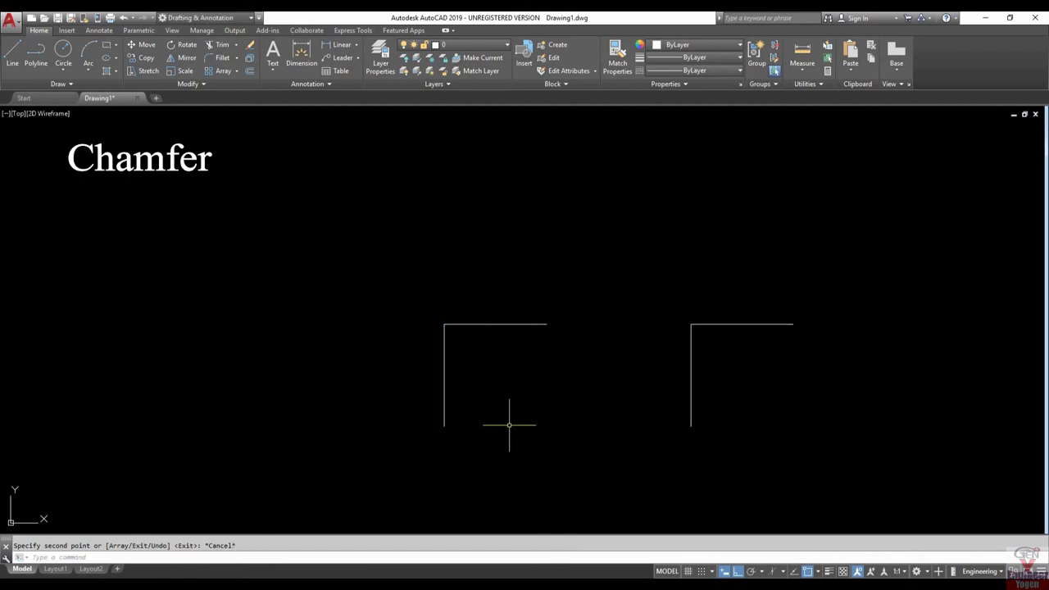
# Chamfer the left L shape's corner with distances of 7' on the horizontal line and 3' on the vertical line
pyautogui.moveTo(509, 425)
pyautogui.mouseDown(button='middle')
pyautogui.moveTo(411, 407)
pyautogui.moveTo(177, 401)
pyautogui.mouseUp(button='middle')
pyautogui.scroll(4, 381, 388)
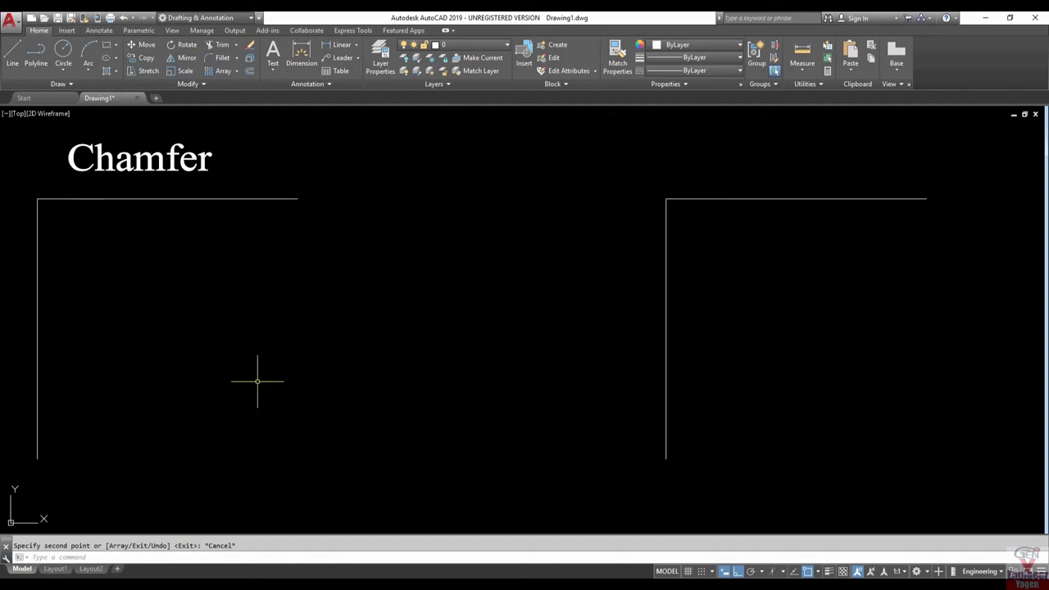
pyautogui.write('C')
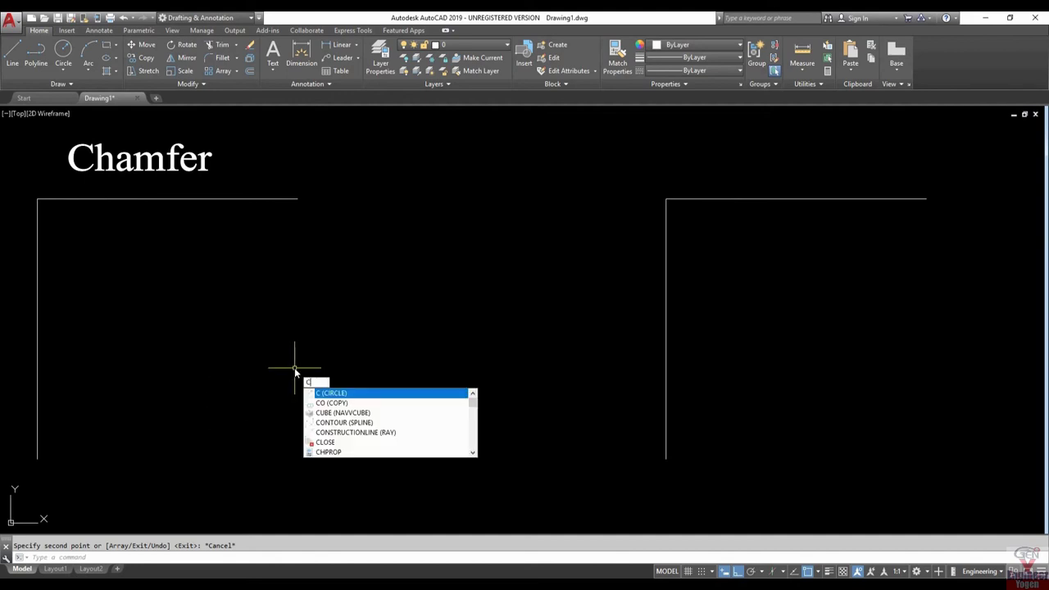
pyautogui.write('hA')
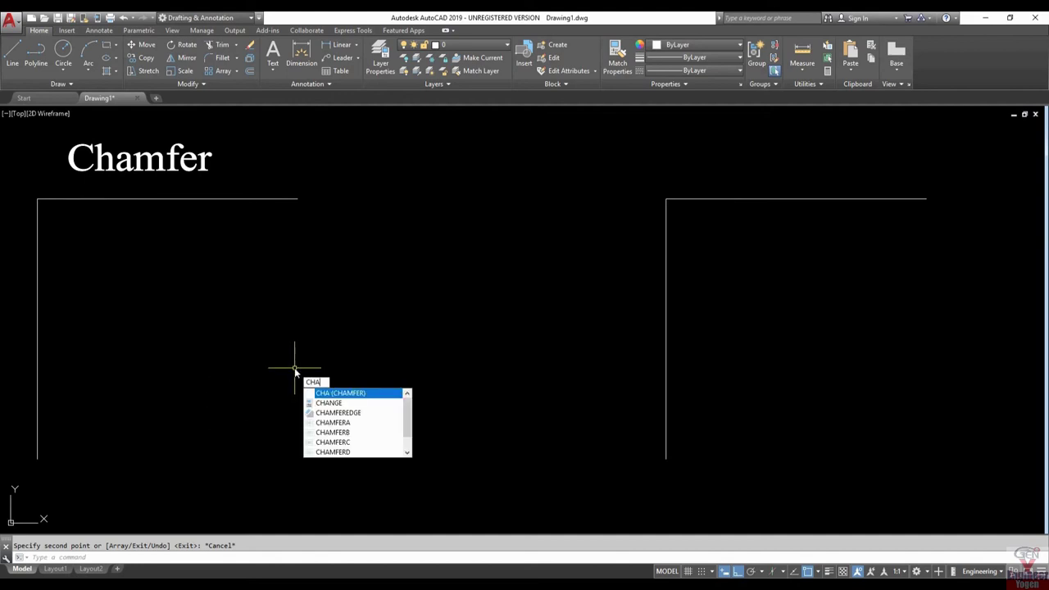
pyautogui.press('Return')
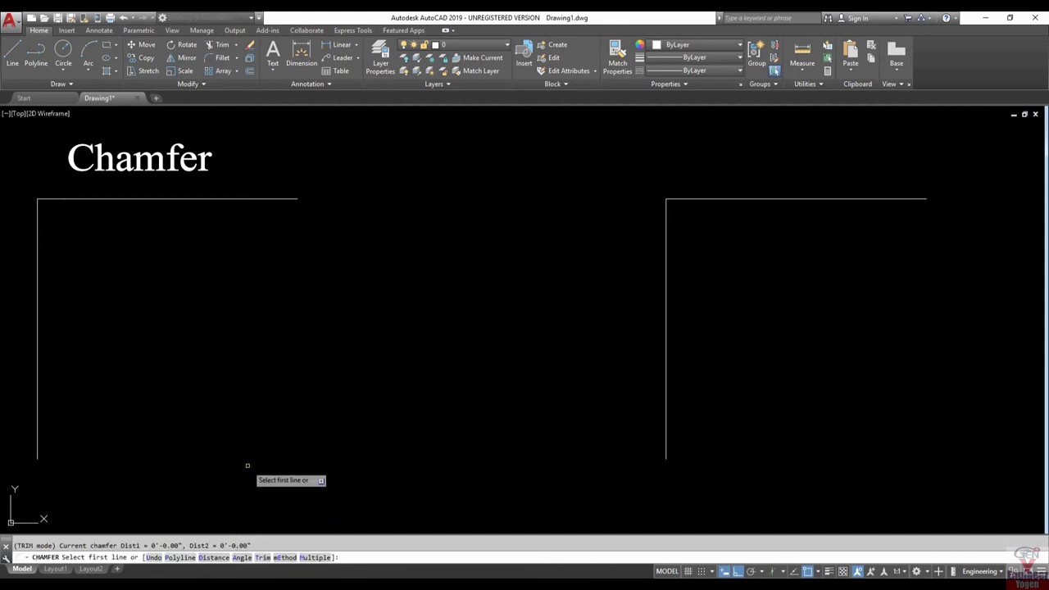
pyautogui.write('d')
pyautogui.press('Return')
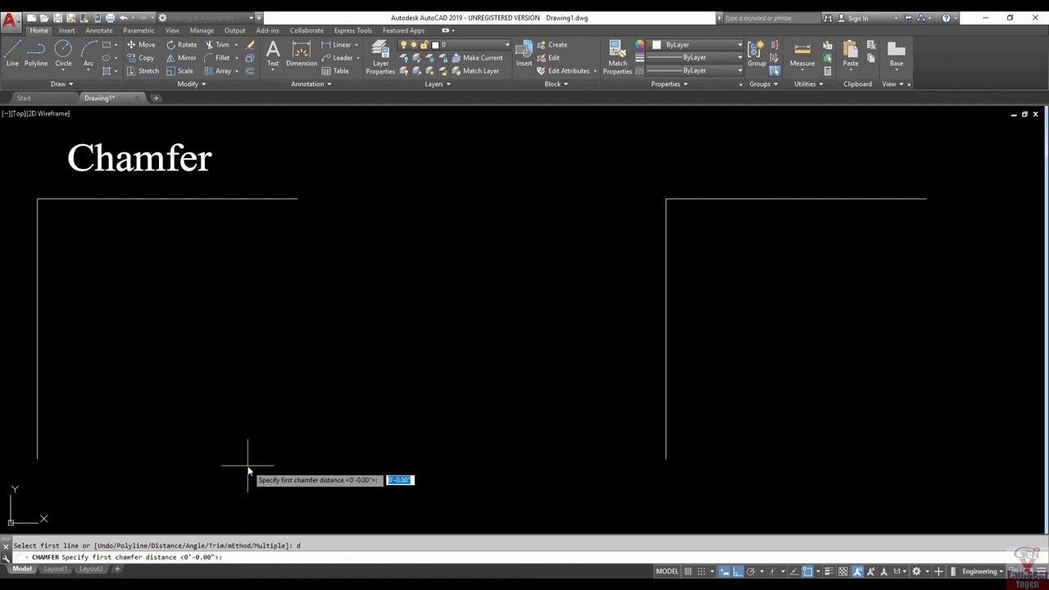
pyautogui.write('7')
pyautogui.press('Return')
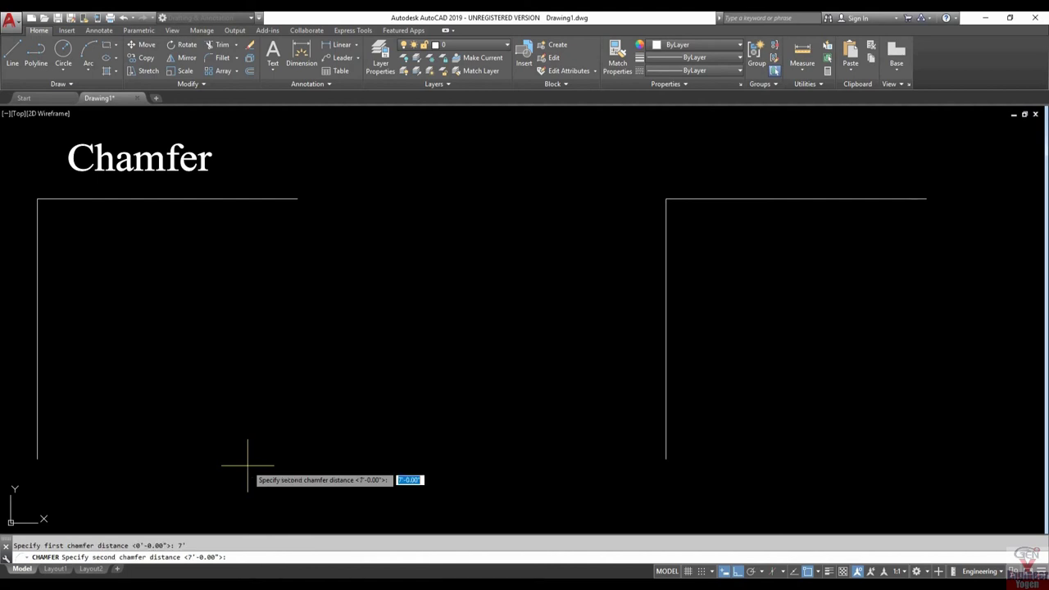
pyautogui.write('3')
pyautogui.press('Return')
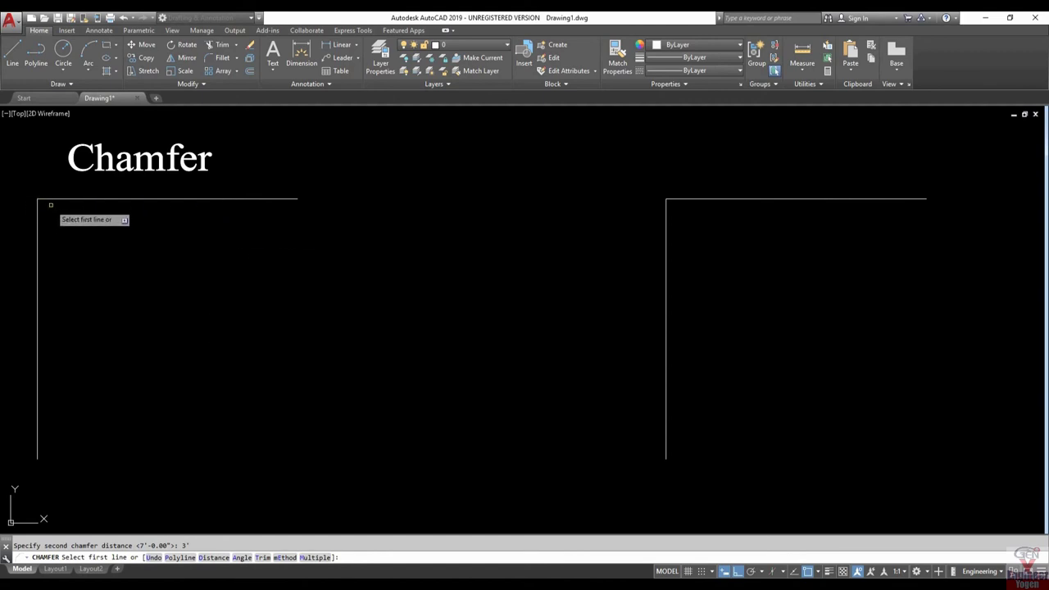
pyautogui.click(131, 198)
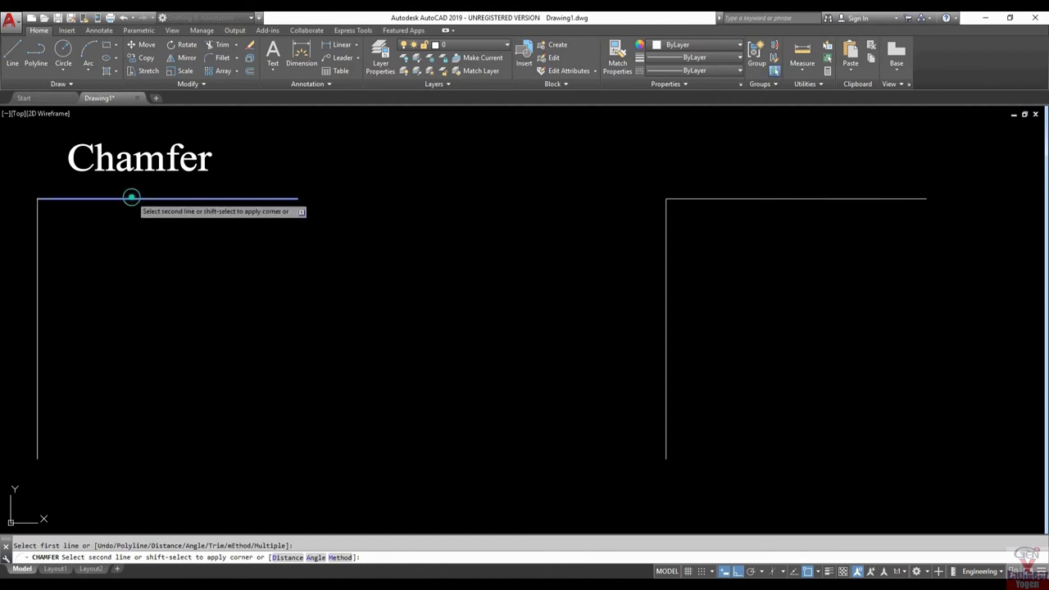
pyautogui.click(37, 338)
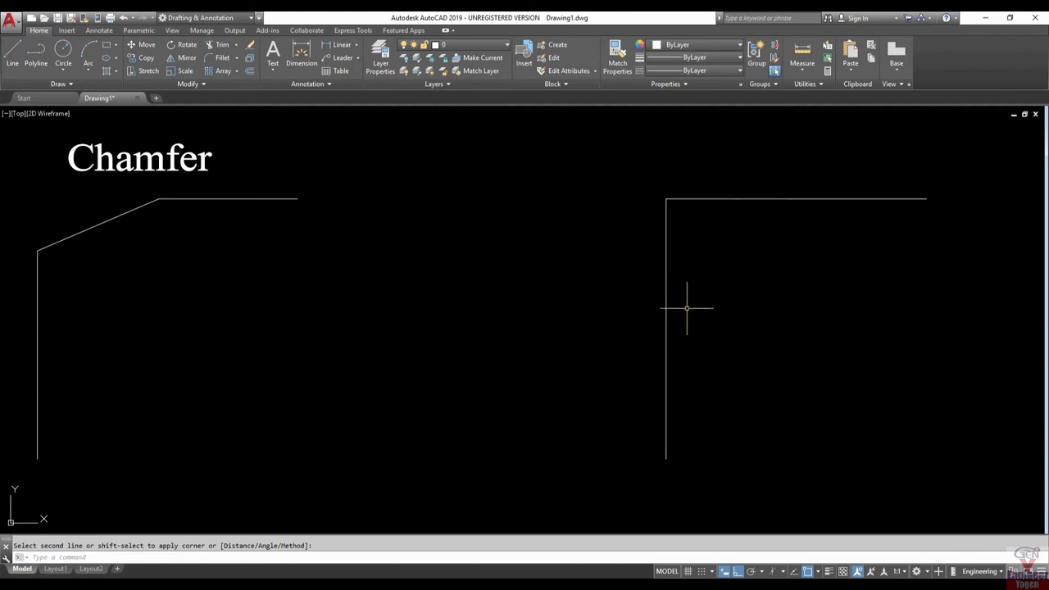
pyautogui.press('Escape')
pyautogui.write('f')
pyautogui.press('Return')
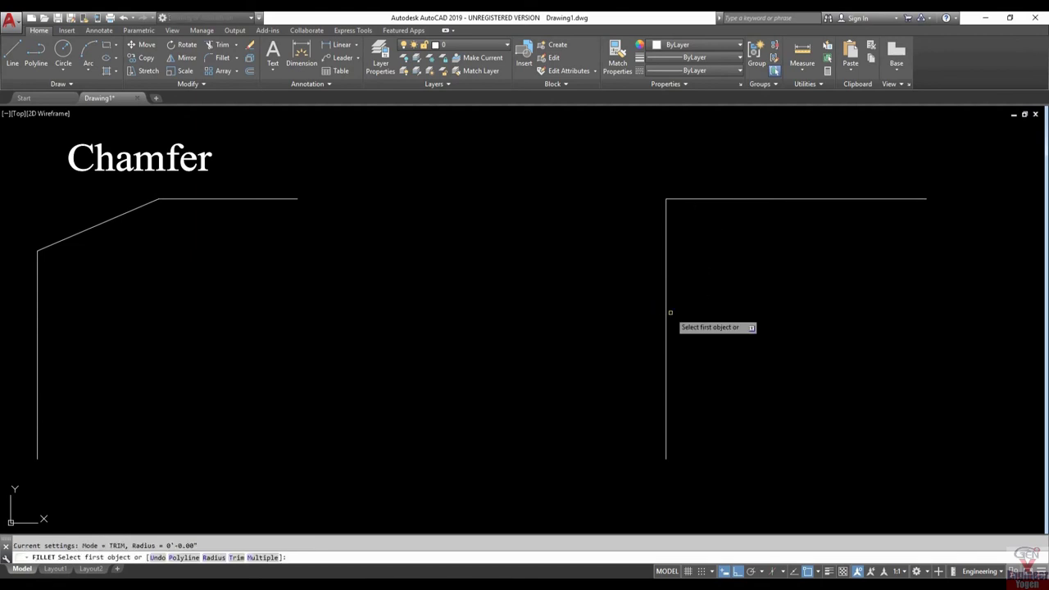
pyautogui.write('r')
pyautogui.press('Return')
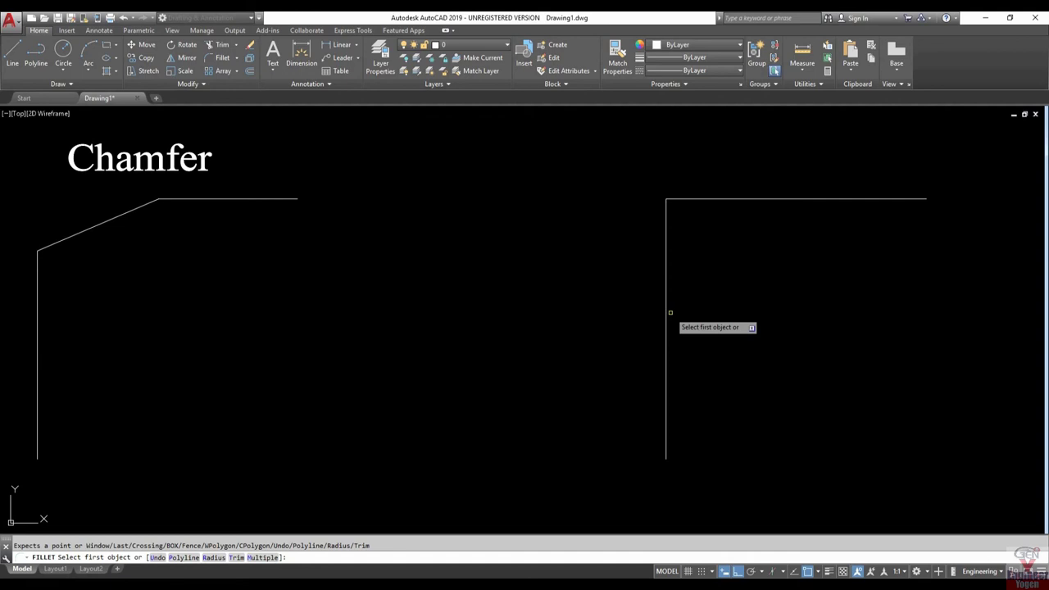
pyautogui.press('Escape')
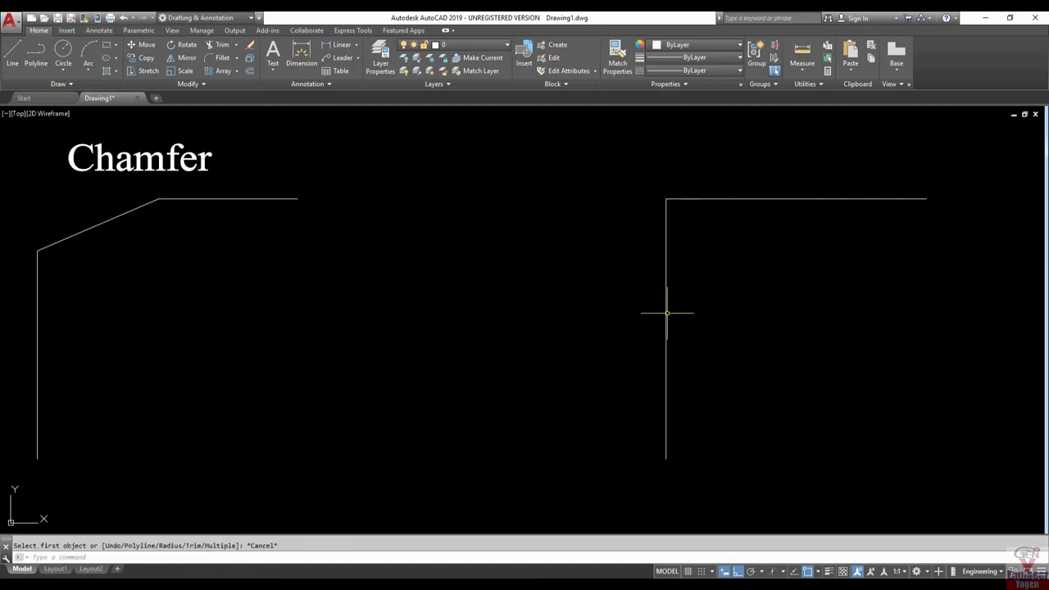
pyautogui.press('Return')
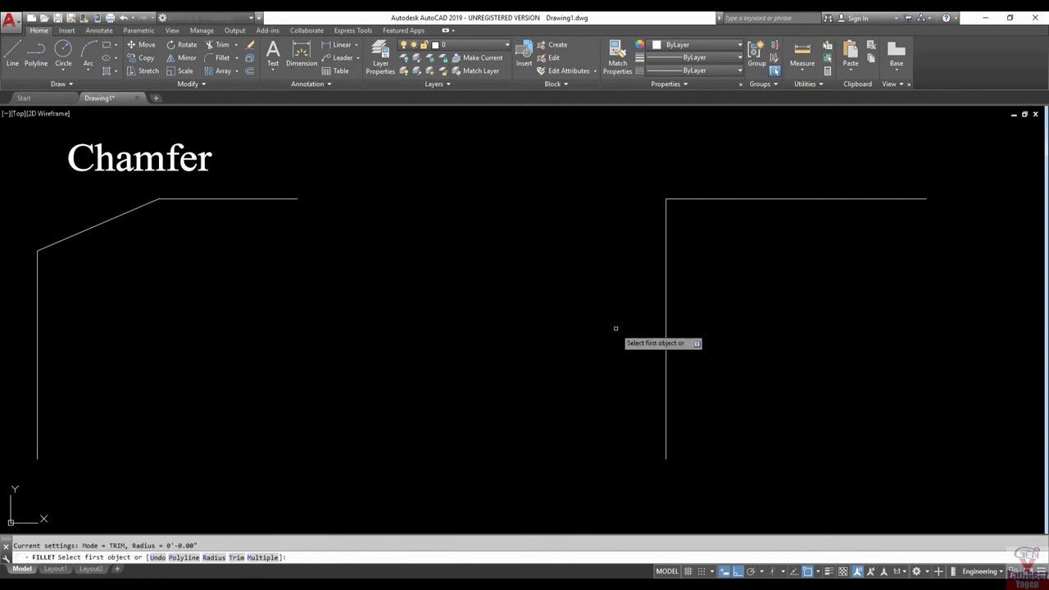
pyautogui.press('Escape')
pyautogui.press('Escape')
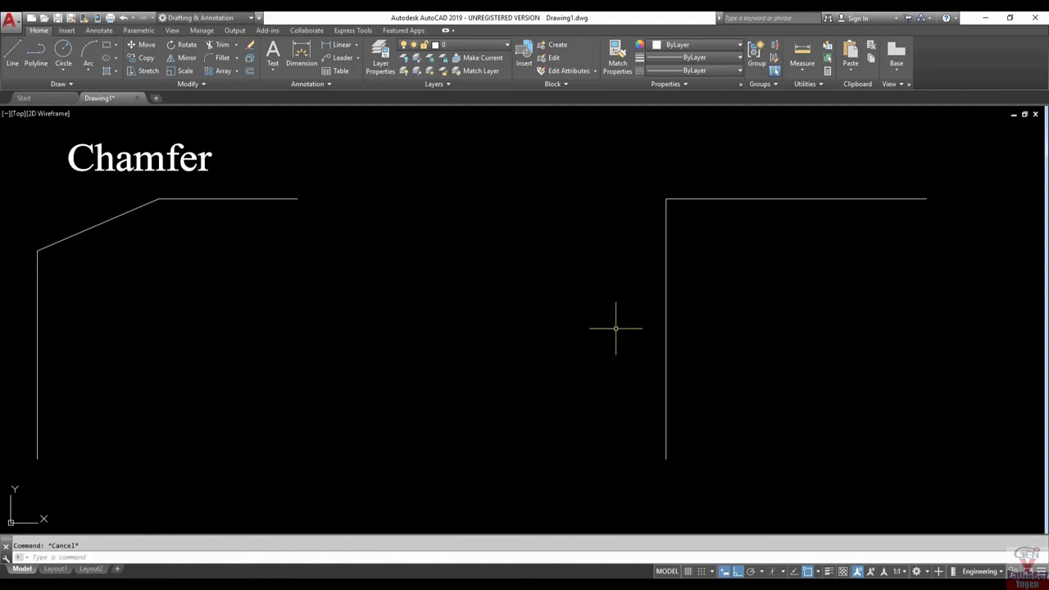
# Chamfer the right L shape's corner by angle, using a 7' length on the horizontal line and a 30-degree angle
pyautogui.write('CHA')
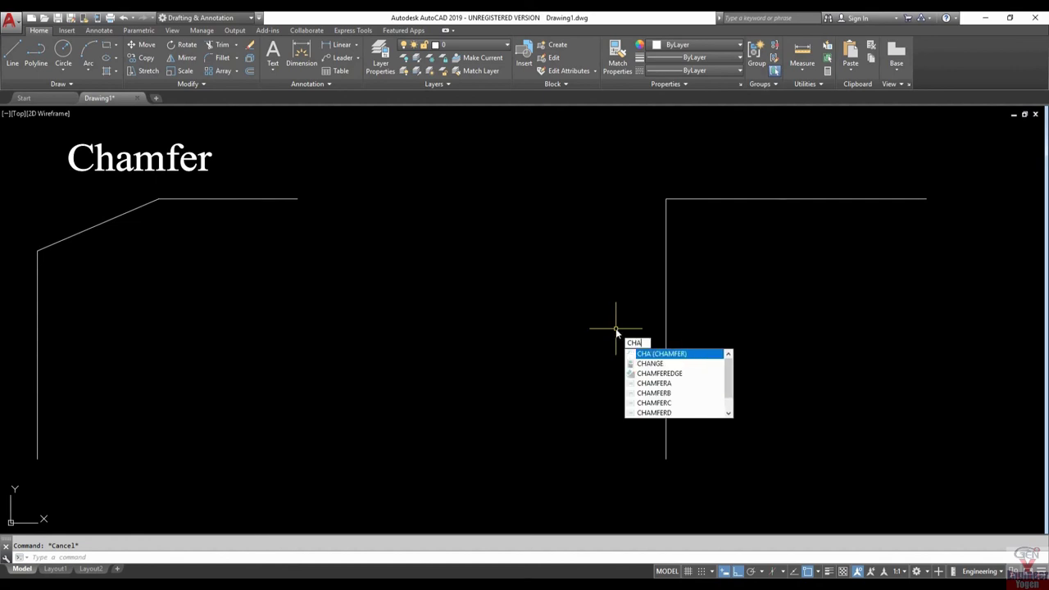
pyautogui.press('Return')
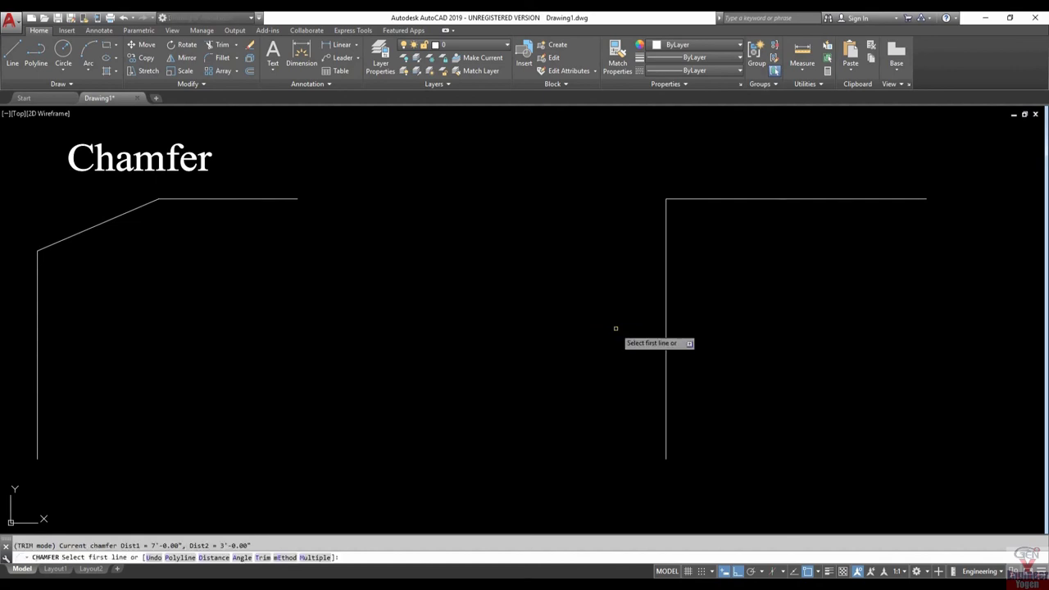
pyautogui.write('a')
pyautogui.press('Return')
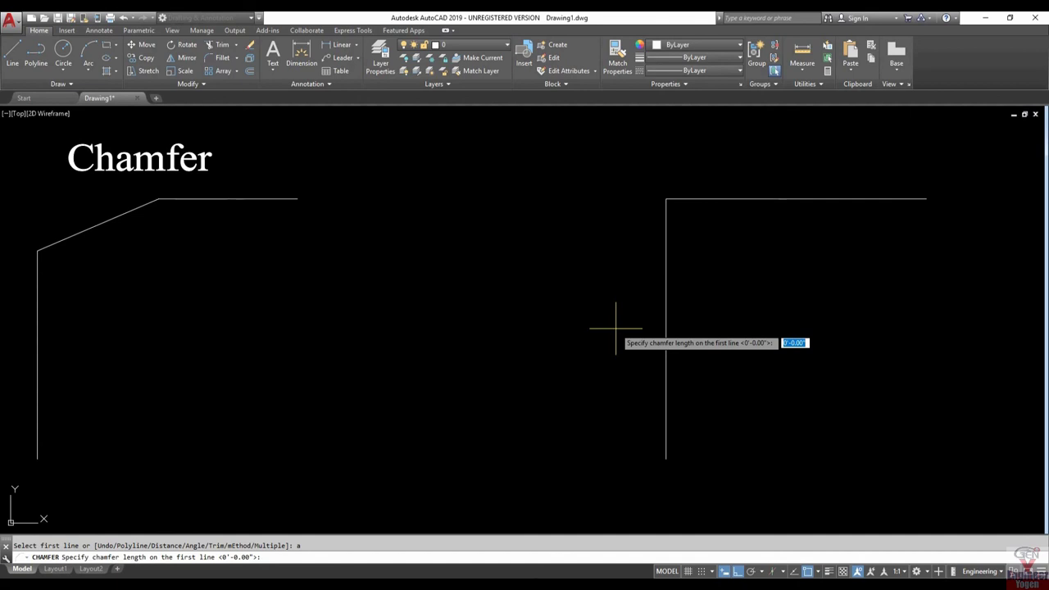
pyautogui.write('7')
pyautogui.press('Return')
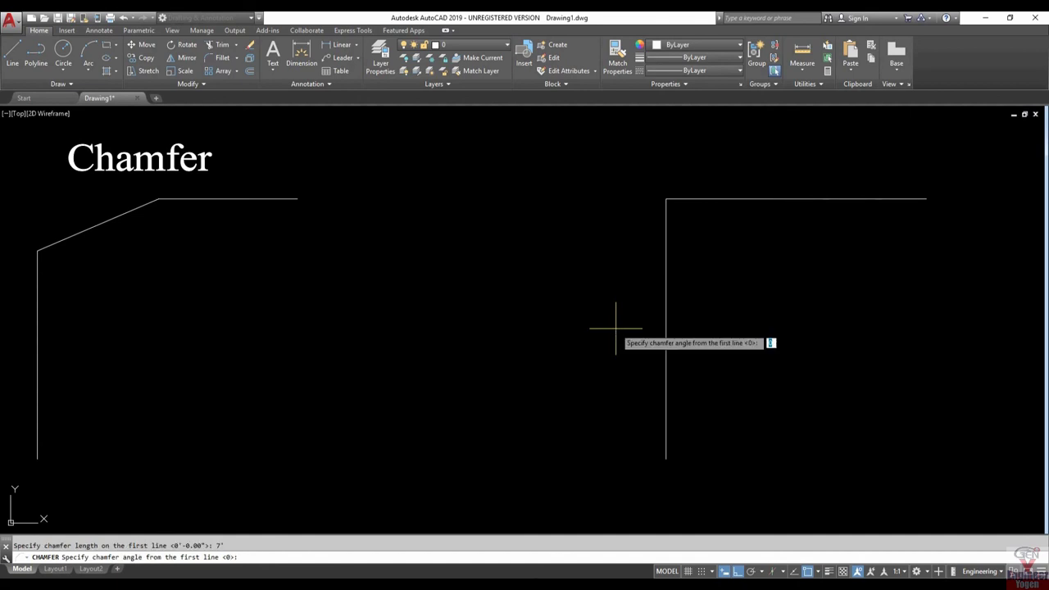
pyautogui.write('30')
pyautogui.press('Return')
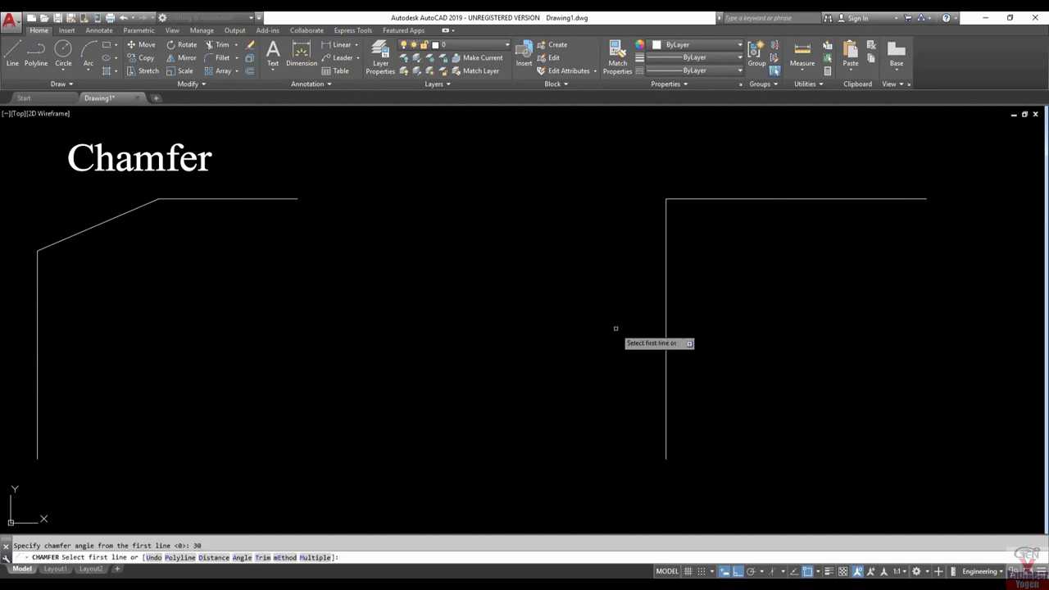
pyautogui.click(778, 197)
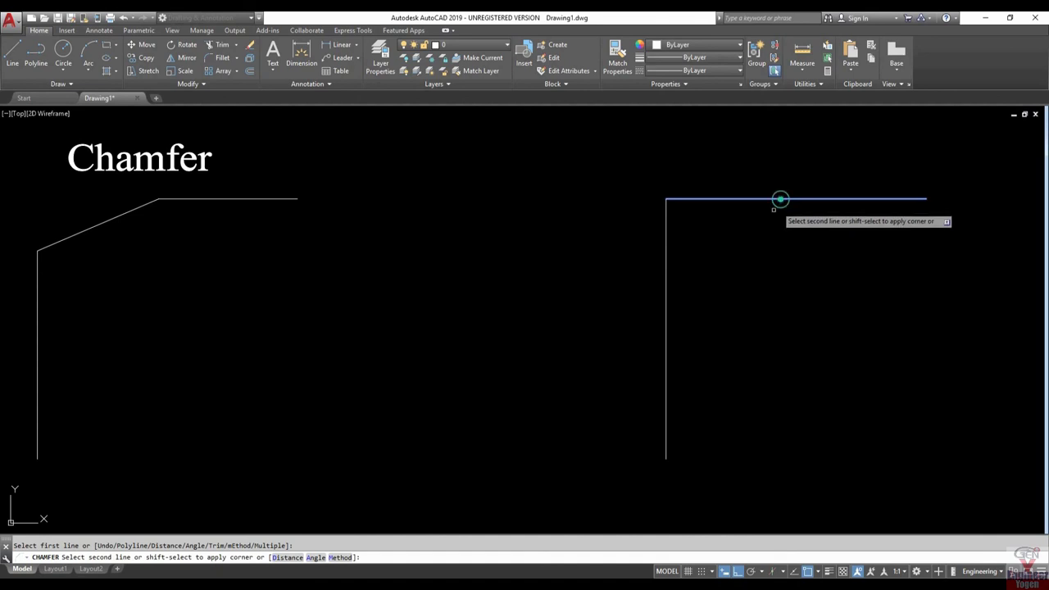
pyautogui.click(664, 416)
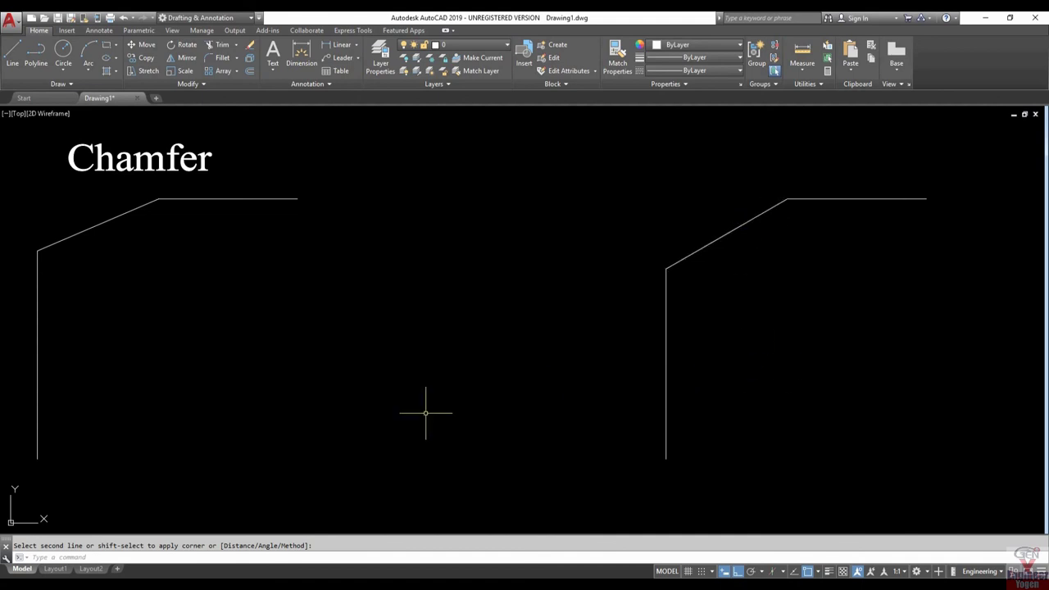
# Erase both chamfered L shapes from the drawing
pyautogui.scroll(-1, 450, 321)
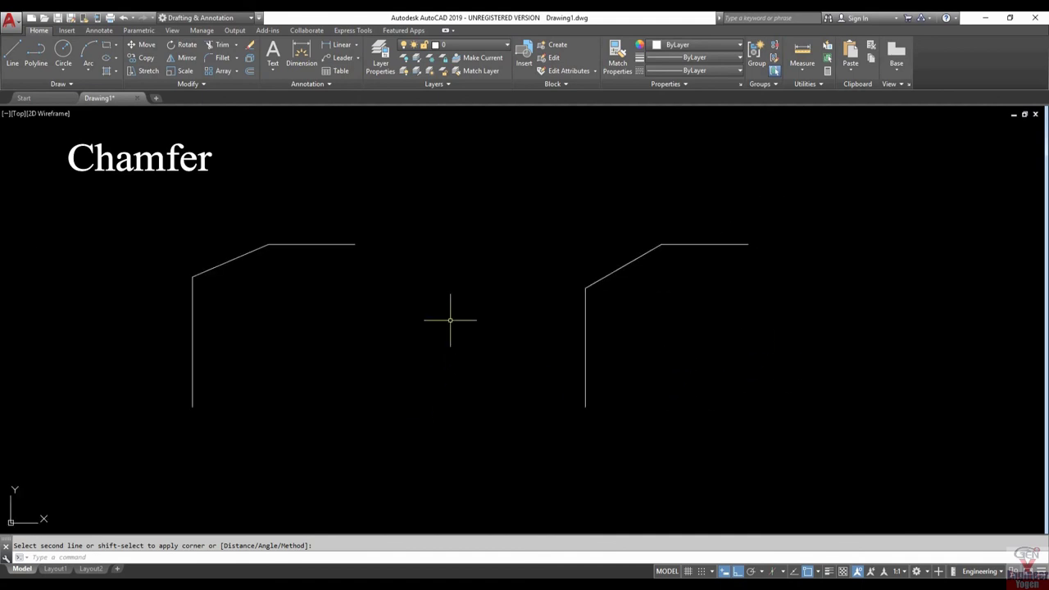
pyautogui.moveTo(500, 323); pyautogui.dragTo(371, 298, button='middle')
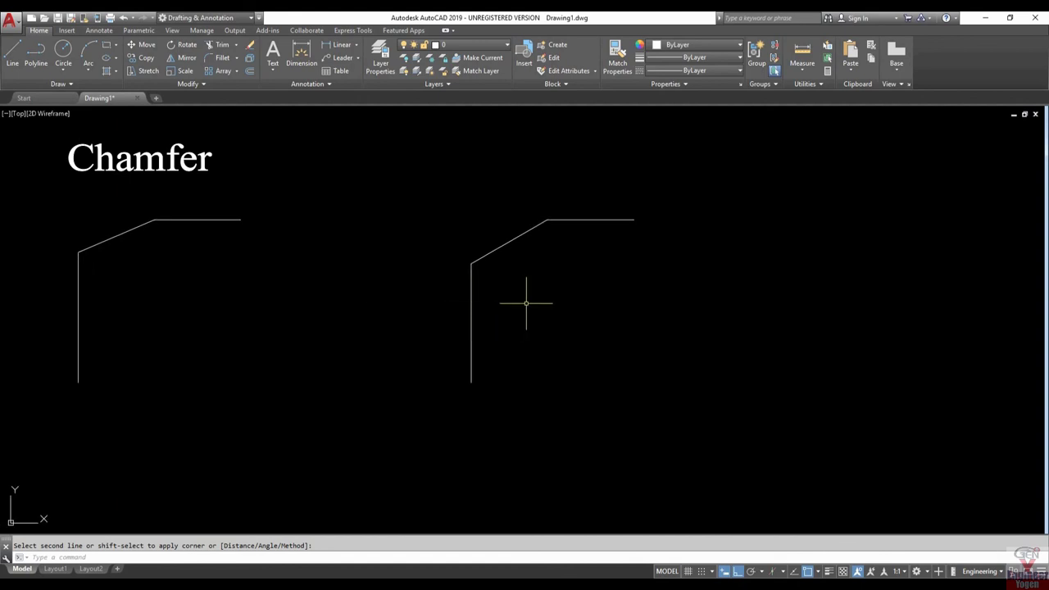
pyautogui.moveTo(618, 327); pyautogui.dragTo(679, 351, button='middle')
pyautogui.press('Escape')
pyautogui.click(835, 423)
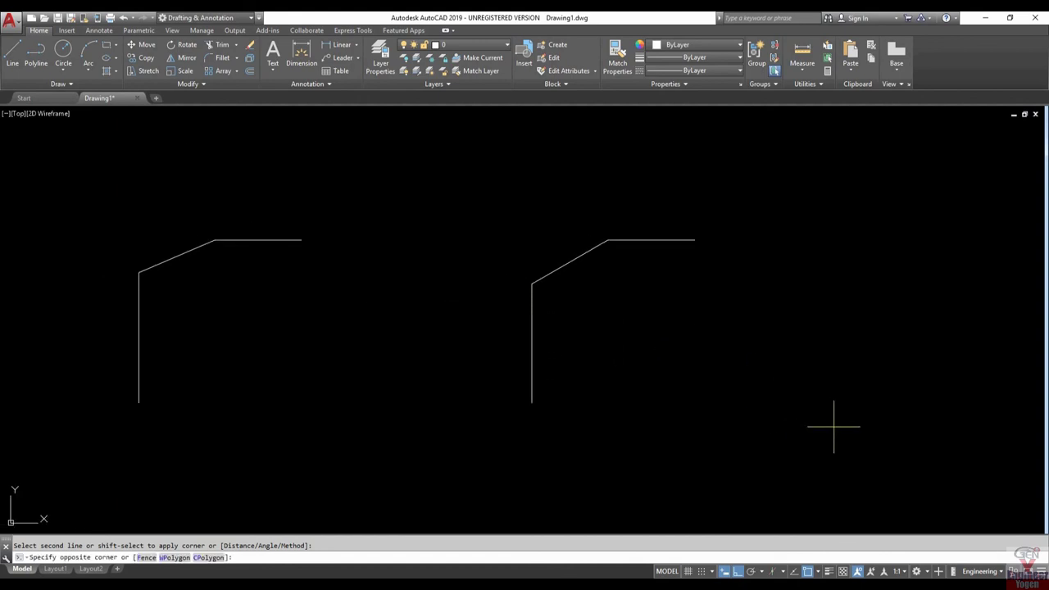
pyautogui.click(104, 194)
pyautogui.write('e')
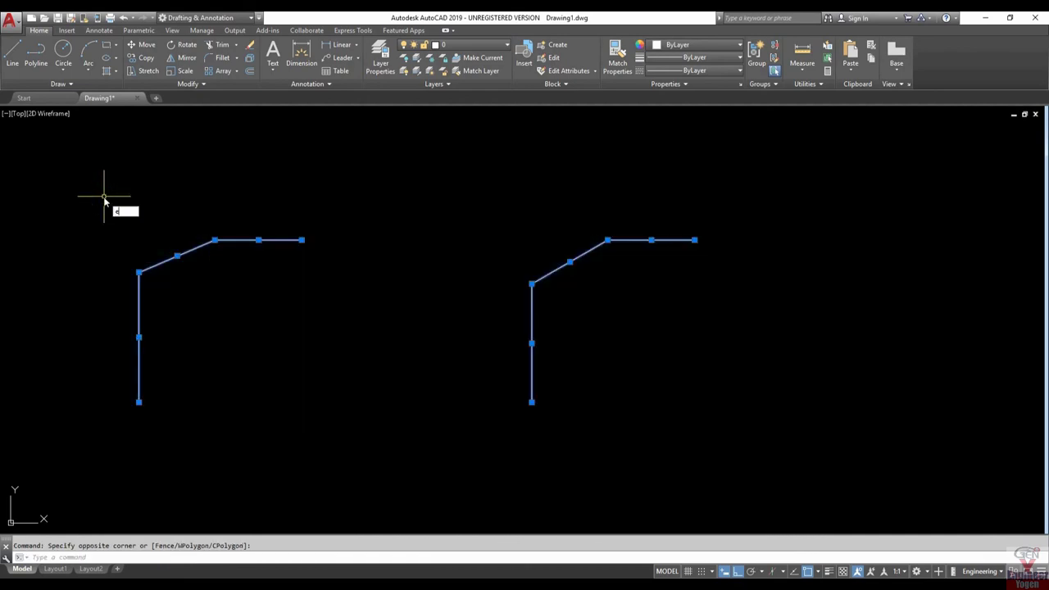
pyautogui.press('Return')
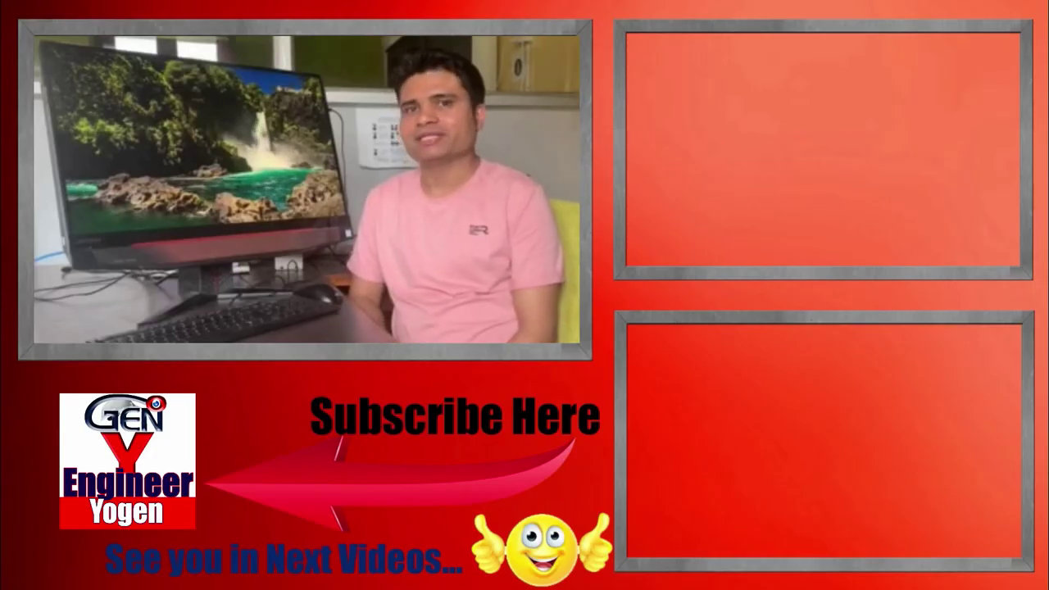